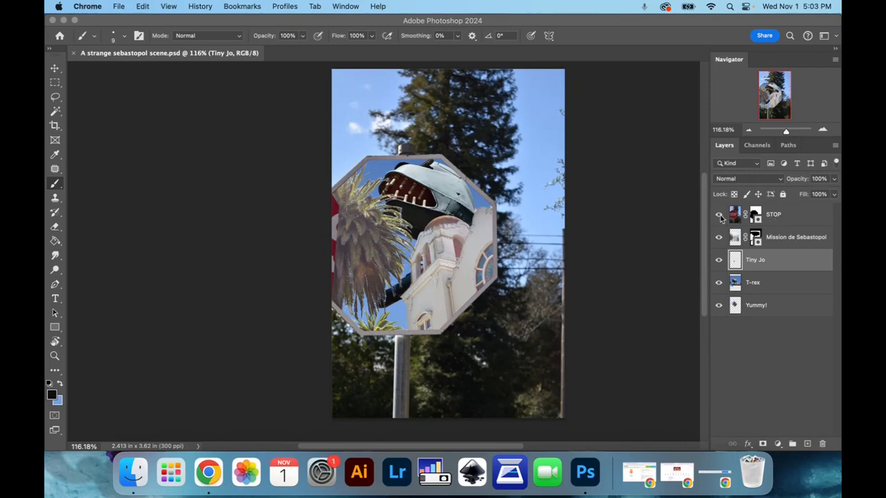
Move the T-rex layer directly above Mission de Sebastopol, and return it to its place just above Yummy!
click(801, 212)
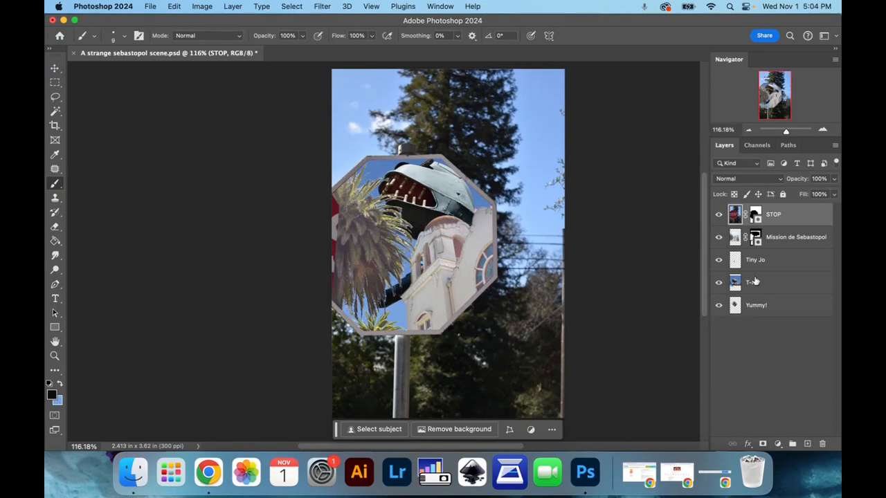
drag(756, 283, 750, 242)
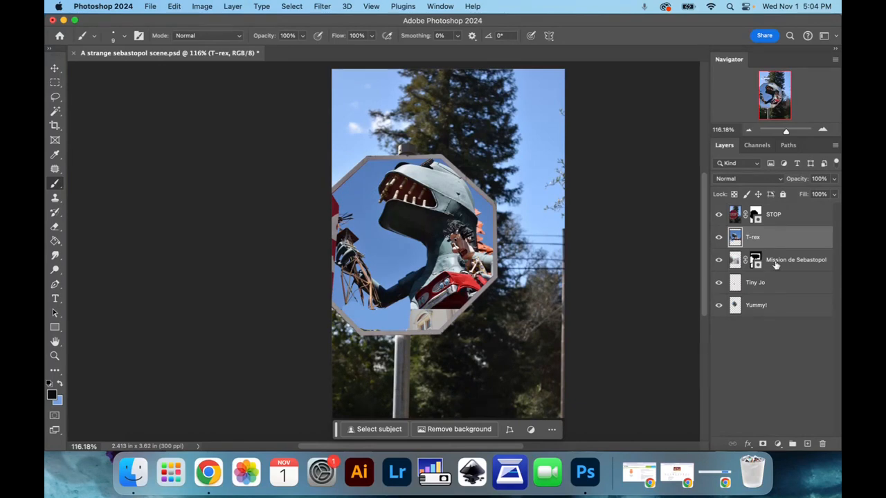
drag(779, 240, 778, 291)
Examine the tiny graduate figure in the bell tower's window up close.
drag(785, 131, 789, 134)
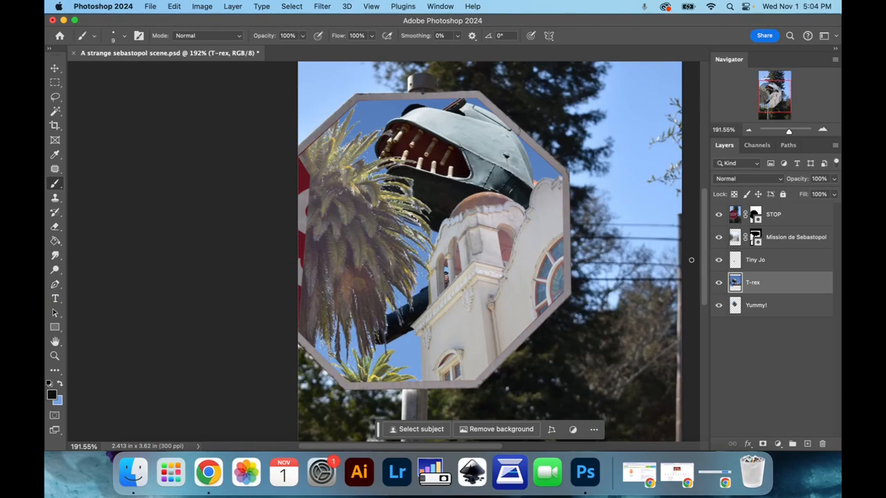
drag(787, 130, 794, 133)
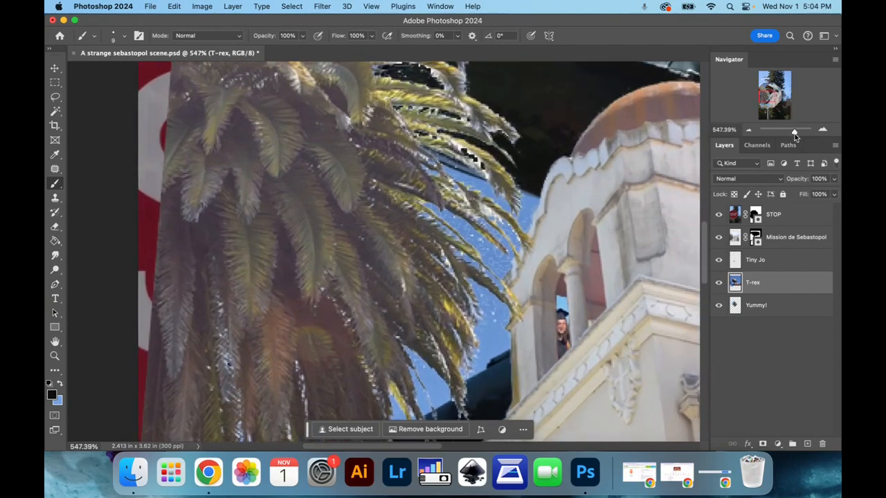
drag(794, 133, 788, 133)
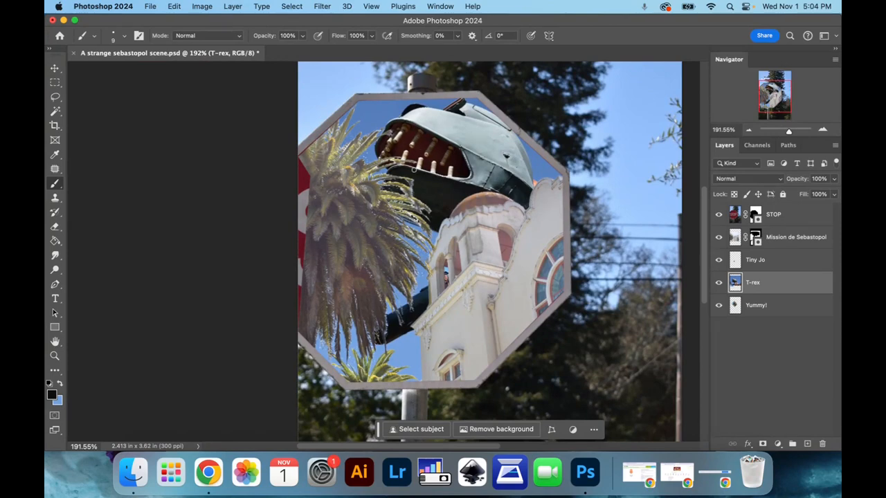
Hide every layer except Yummy! to inspect it, and show the hidden layers again one by one up to STOP.
click(718, 283)
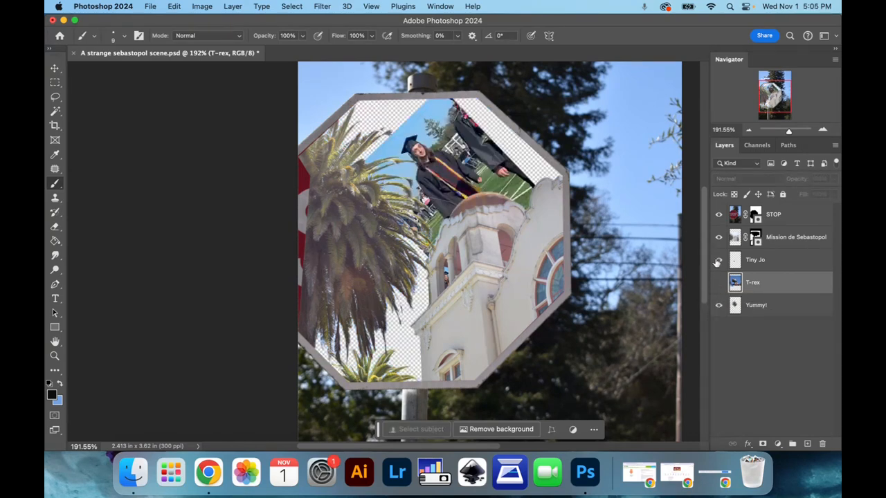
click(717, 262)
click(718, 237)
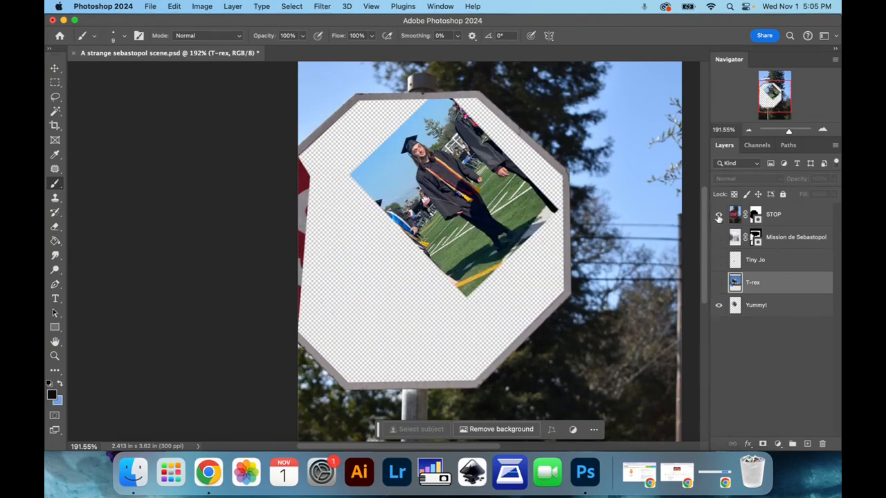
click(718, 215)
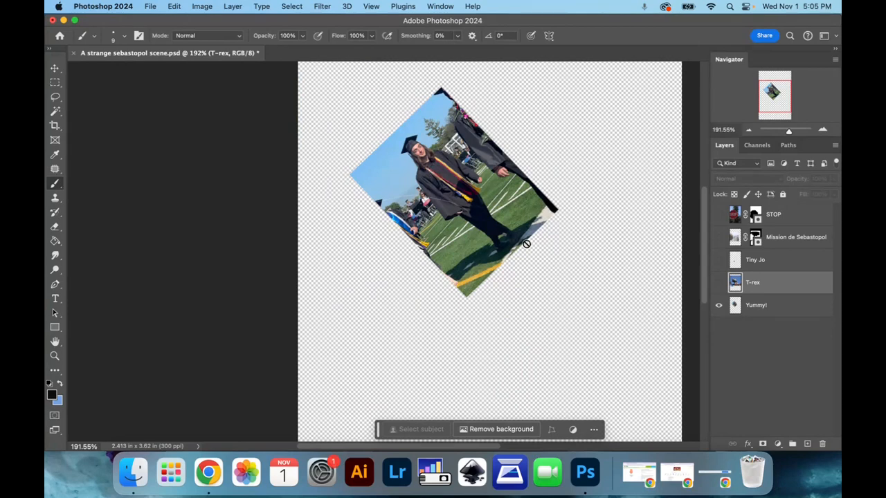
click(718, 284)
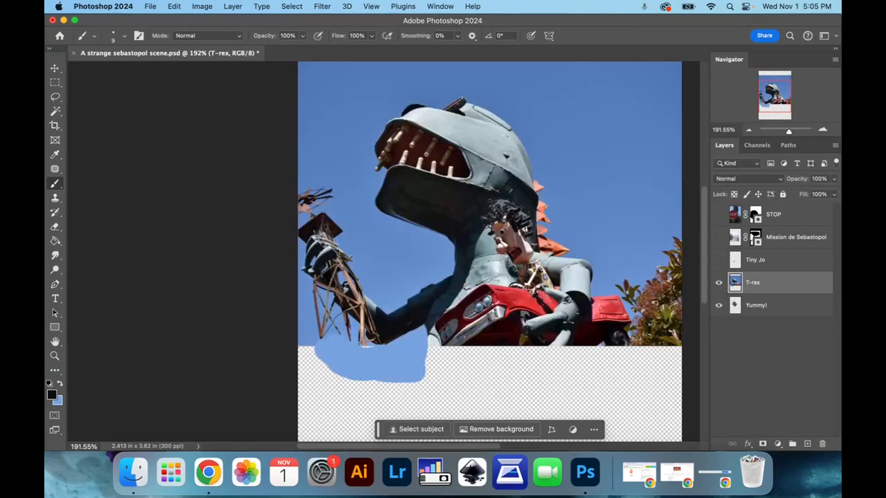
click(718, 260)
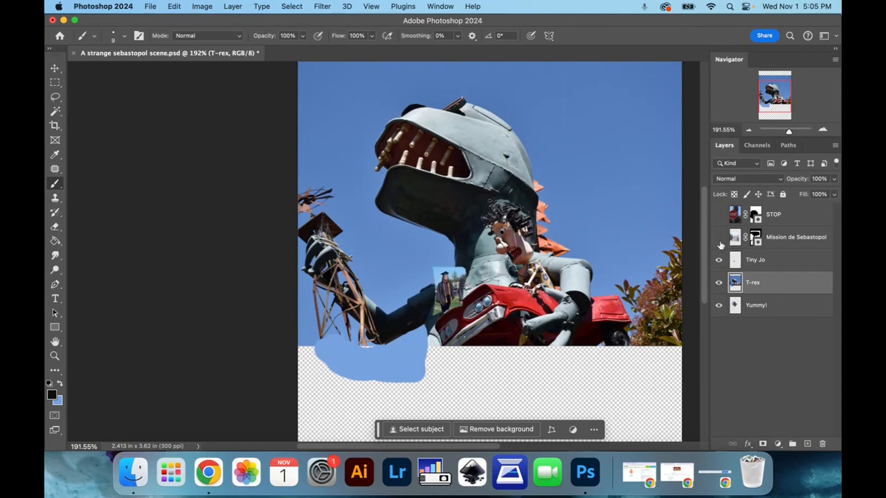
click(718, 236)
click(718, 215)
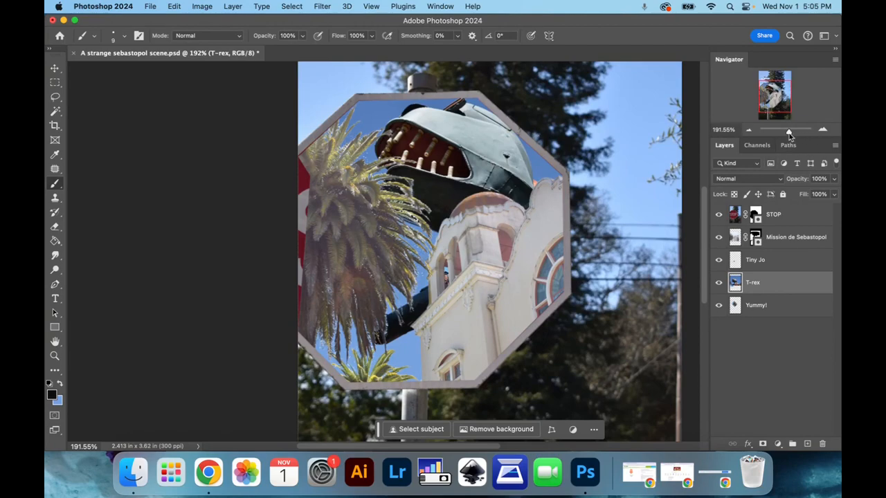
Select the red interior of the dinosaur's mouth on the T-rex layer with the Quick Selection tool.
drag(789, 132, 792, 134)
drag(775, 100, 771, 97)
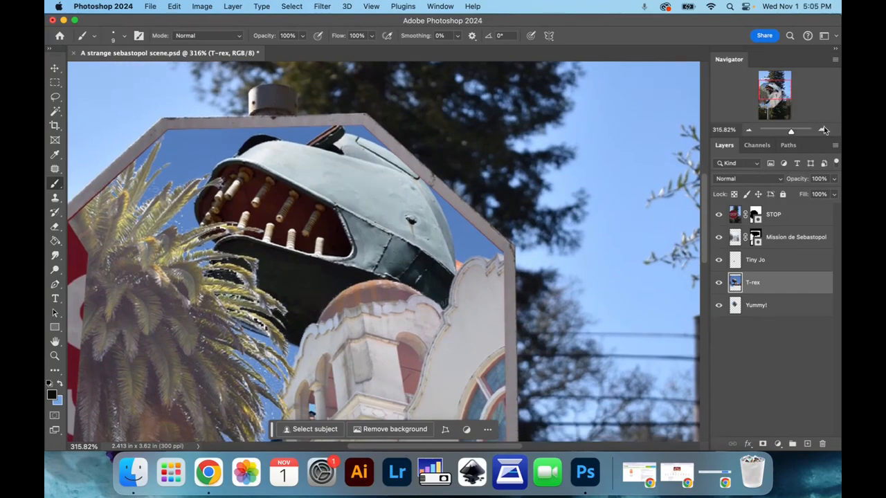
click(794, 134)
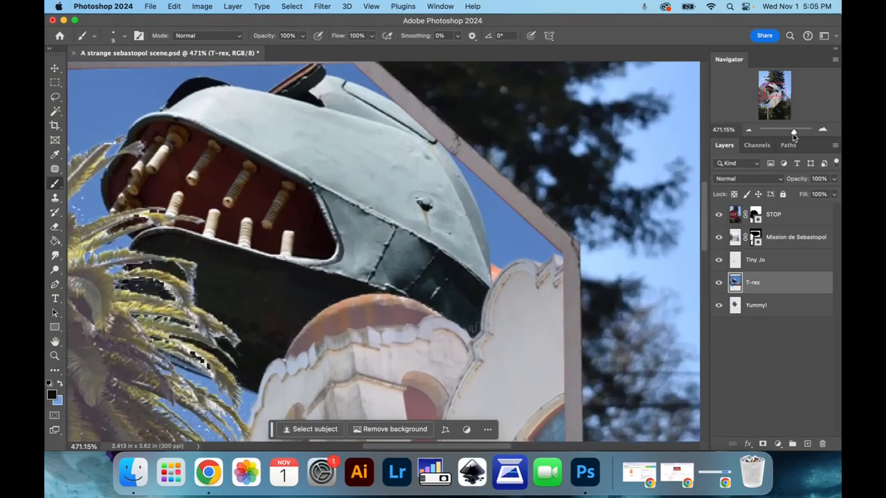
drag(777, 93, 771, 88)
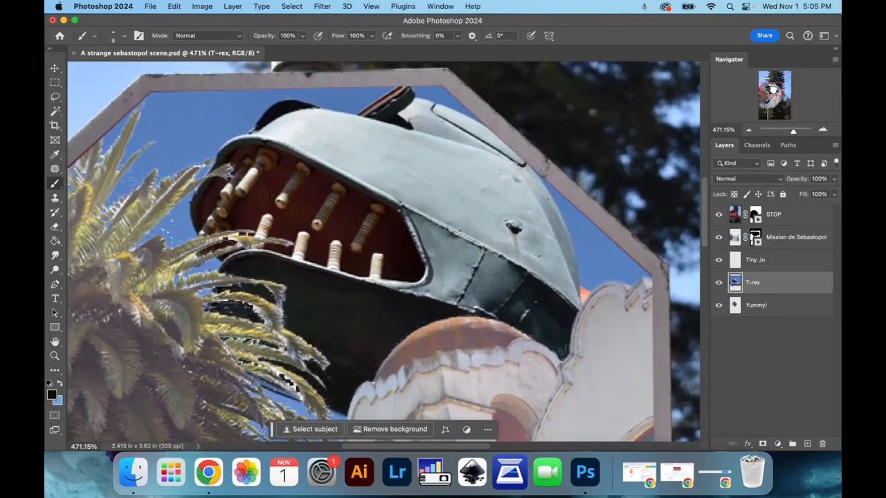
click(57, 111)
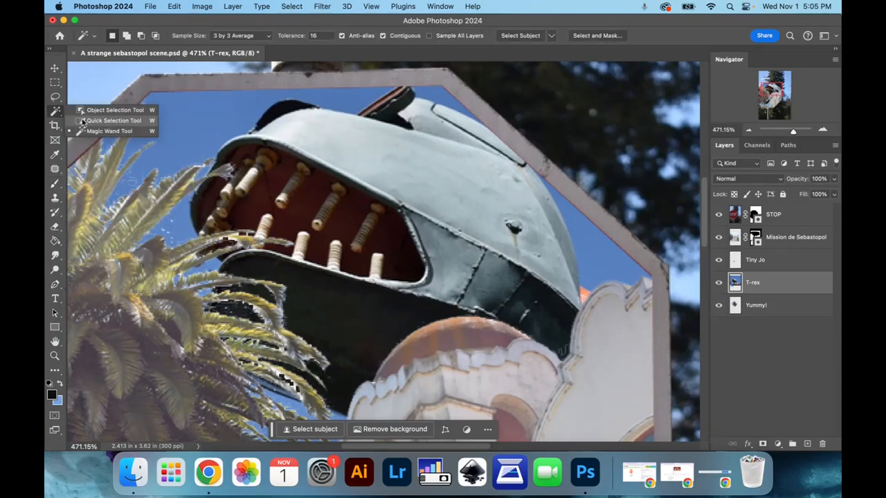
click(81, 120)
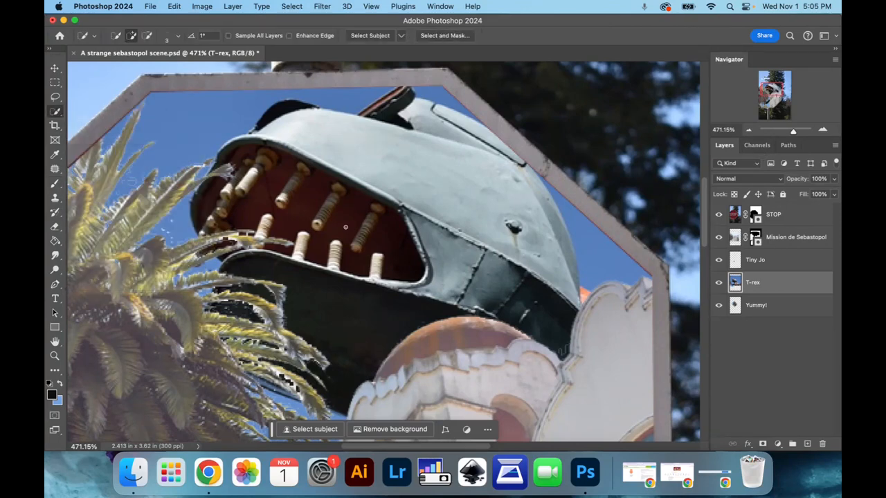
mouse_move(345, 227)
mouse_down()
mouse_move(311, 203)
mouse_move(310, 213)
mouse_move(351, 210)
mouse_move(365, 229)
mouse_move(277, 206)
mouse_up()
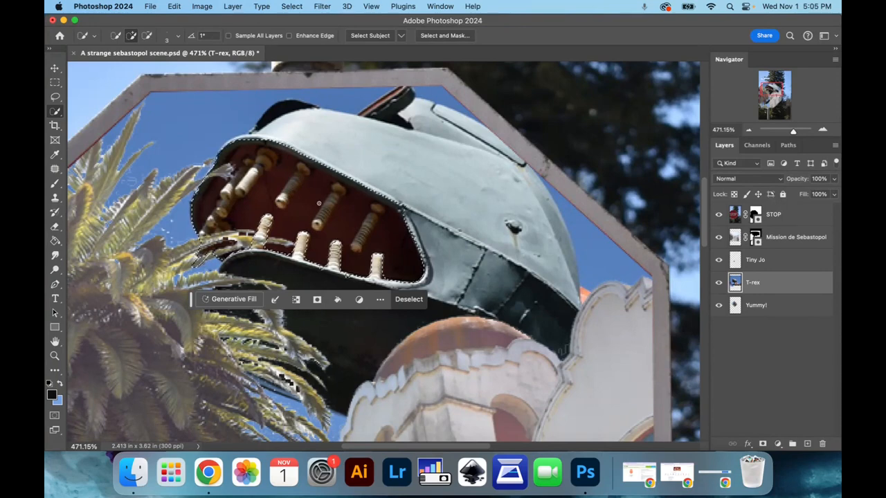
Try to subtract the upper teeth from the mouth selection, clear it, and reselect the whole mouth interior.
click(146, 37)
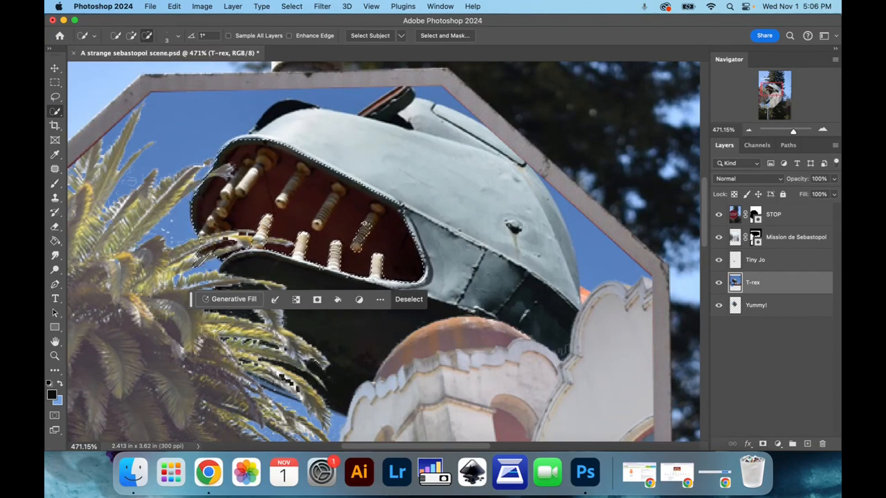
drag(373, 213, 377, 206)
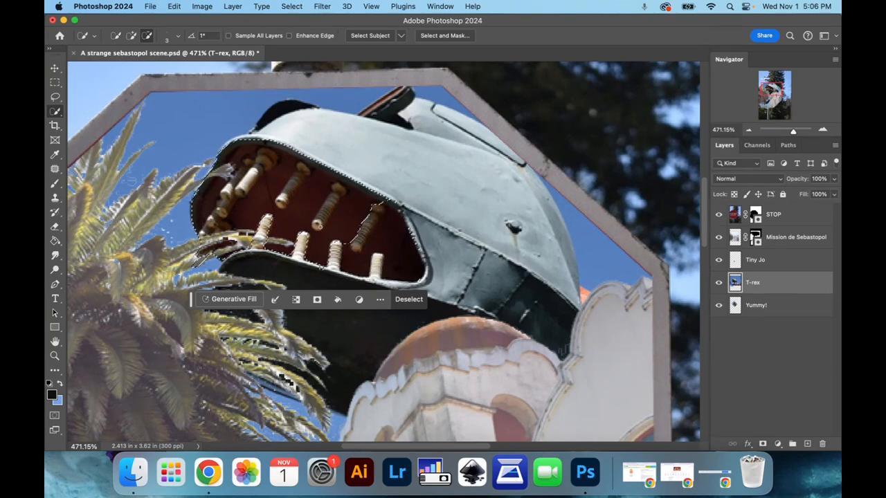
drag(316, 223, 335, 189)
click(115, 38)
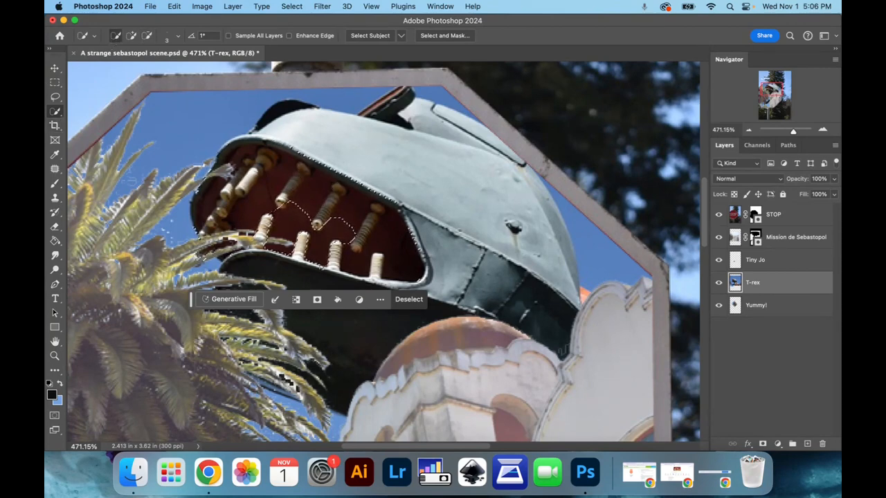
key(super+d)
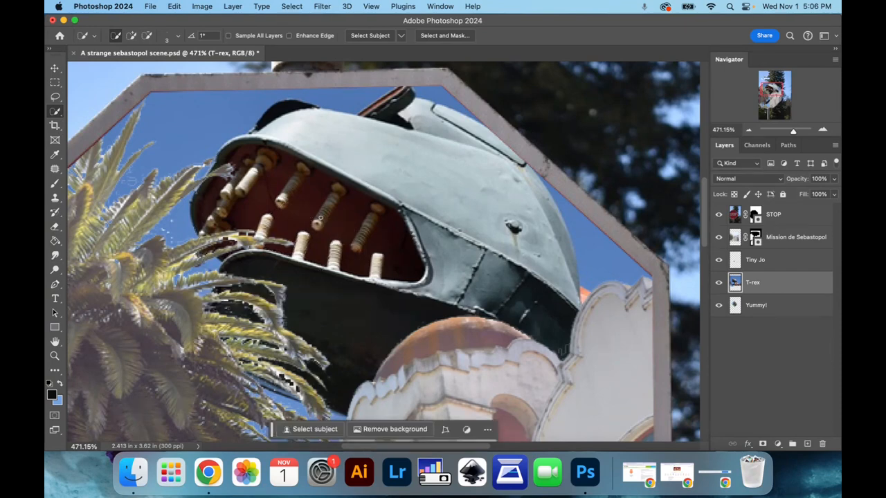
drag(333, 222, 295, 198)
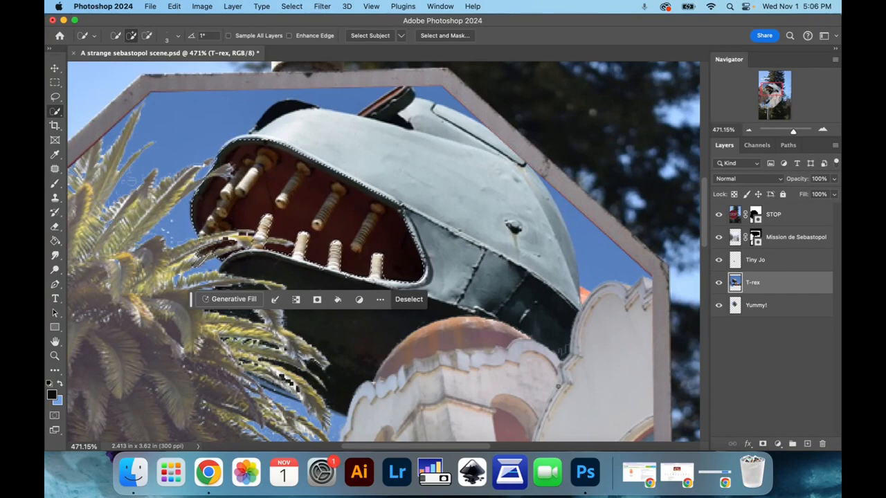
Try deleting the selected mouth interior and masking the T-rex layer with the selection, undoing each attempt.
key(Delete)
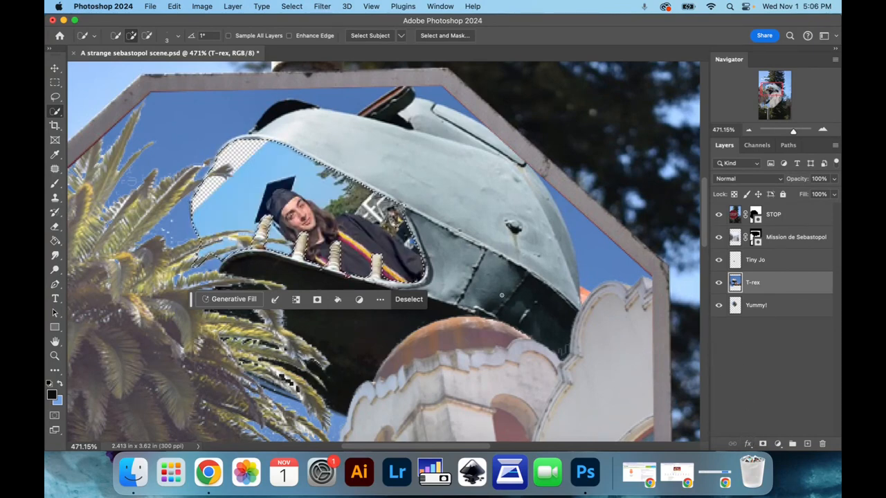
key(super+z)
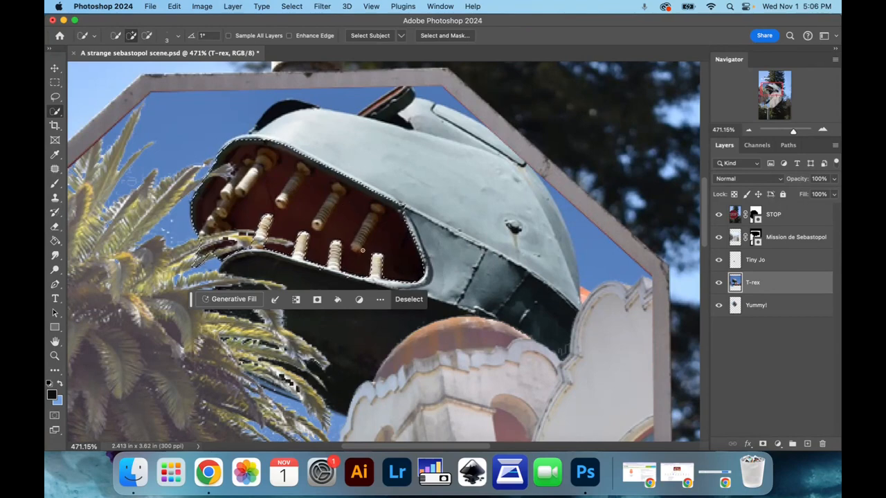
click(761, 445)
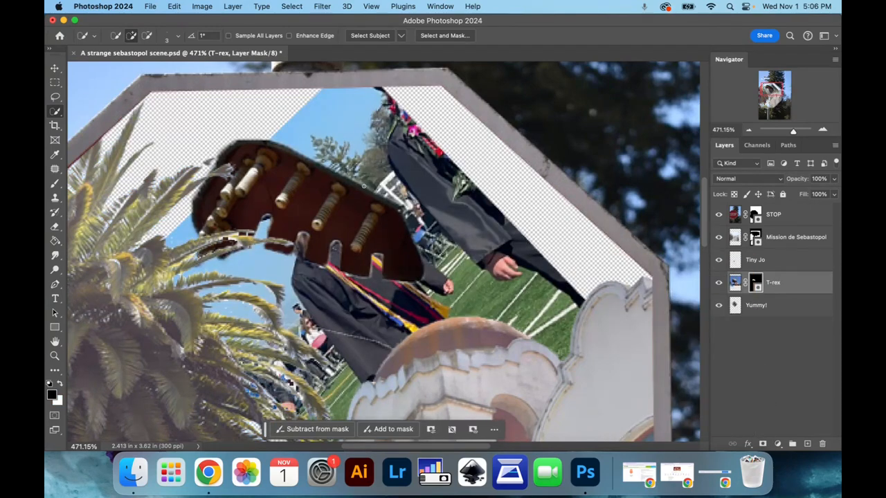
key(super+z)
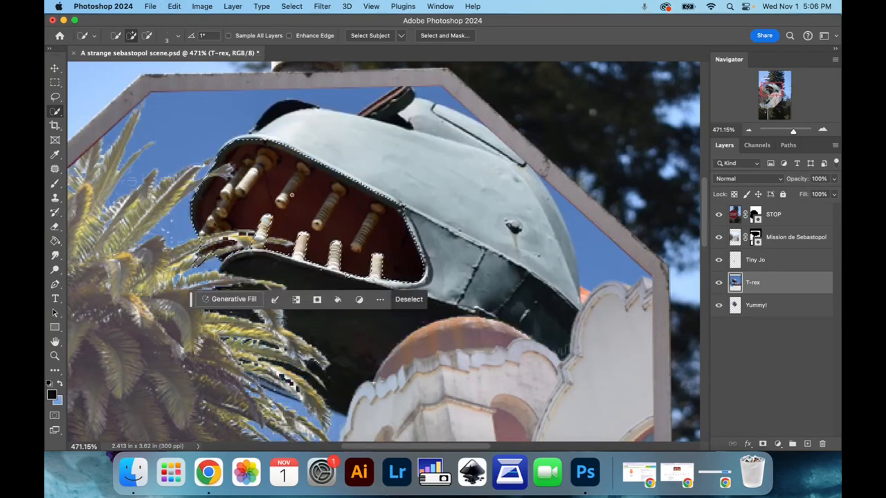
Invert the mouth selection and add a layer mask to the T-rex layer from it.
click(293, 6)
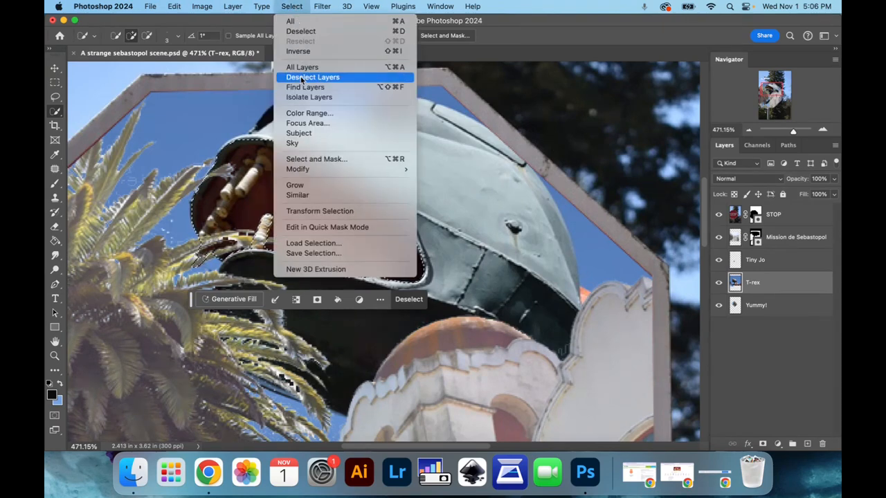
click(299, 51)
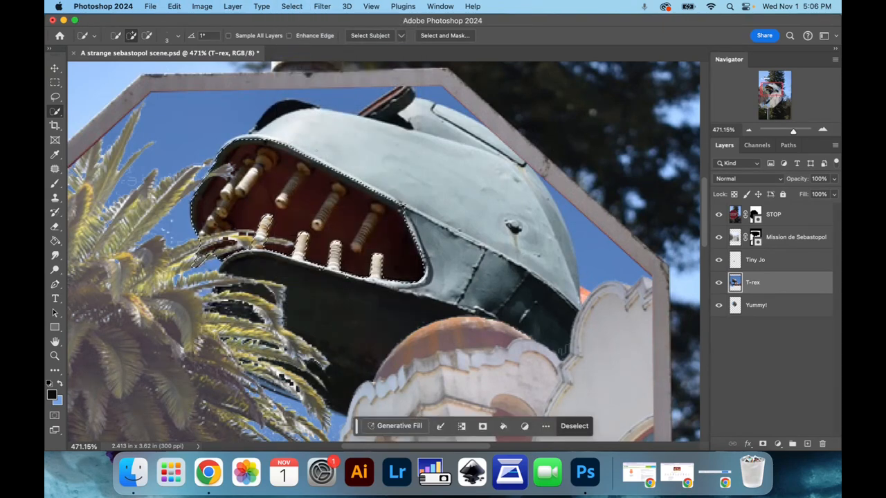
click(763, 445)
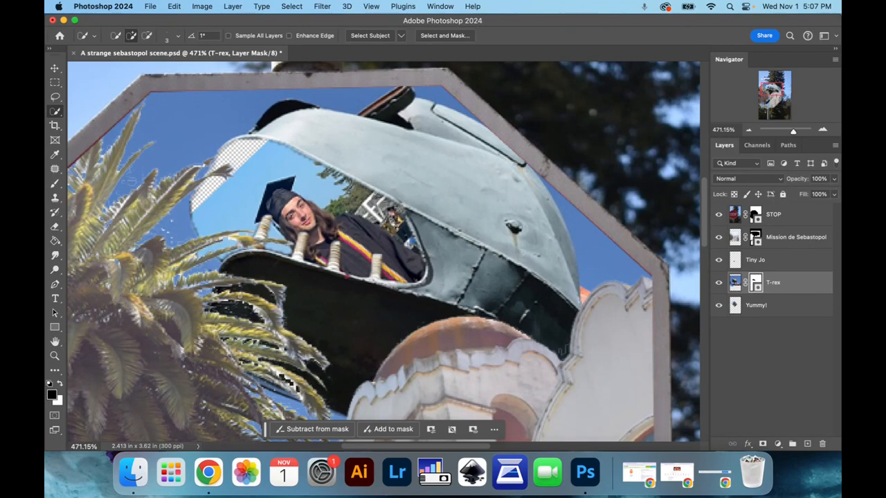
Hide the Mission de Sebastopol layer and make the T-rex layer's mask active.
click(718, 237)
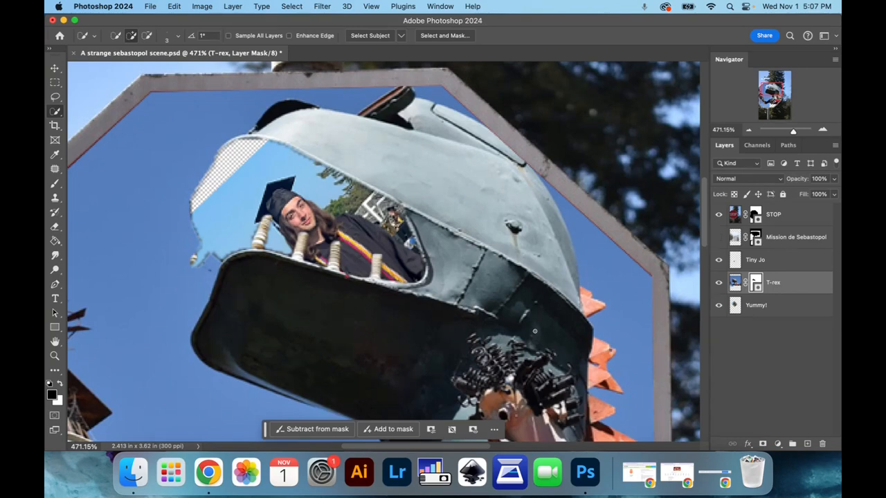
click(755, 359)
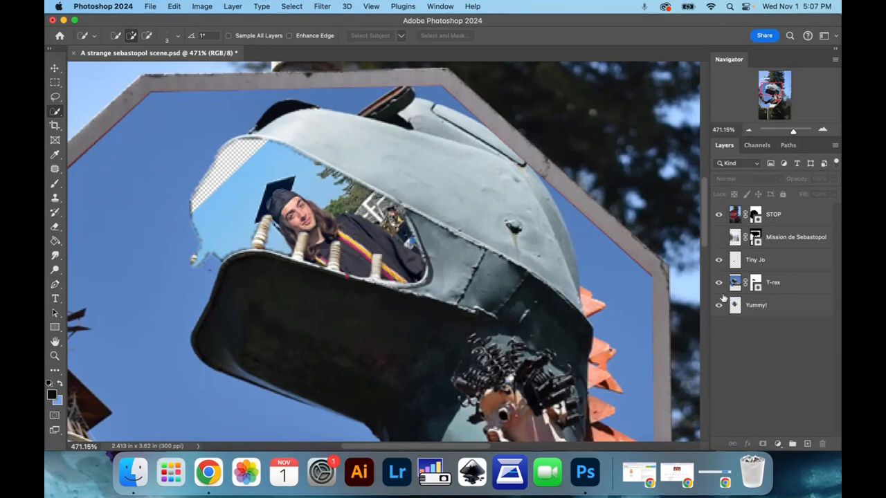
click(756, 282)
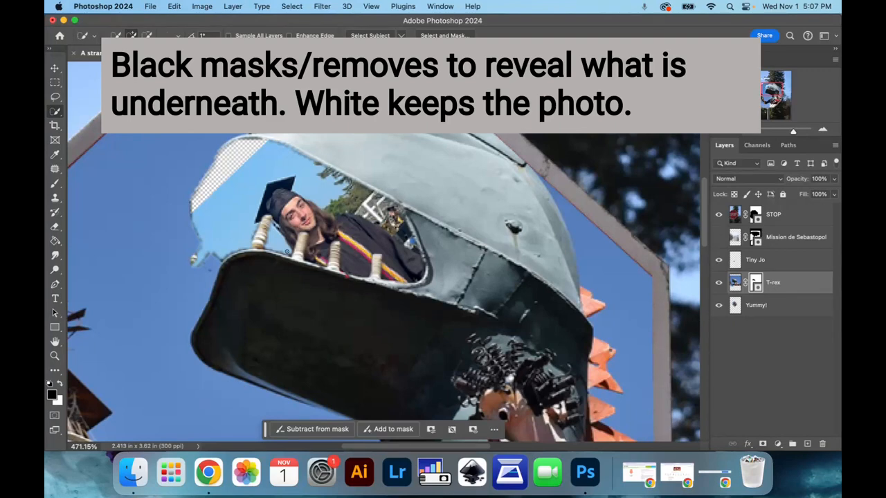
Paint looping black Brush strokes on the T-rex mask over the blue sky in front of the dinosaur's mouth.
click(56, 184)
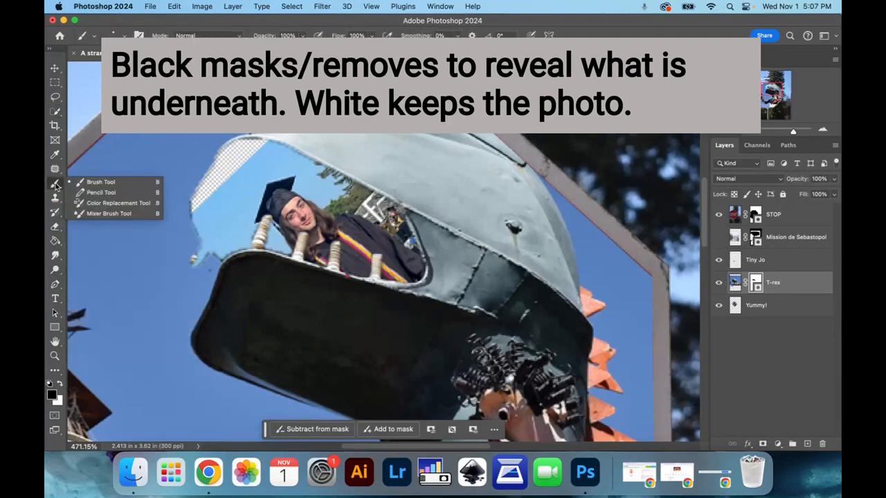
click(91, 180)
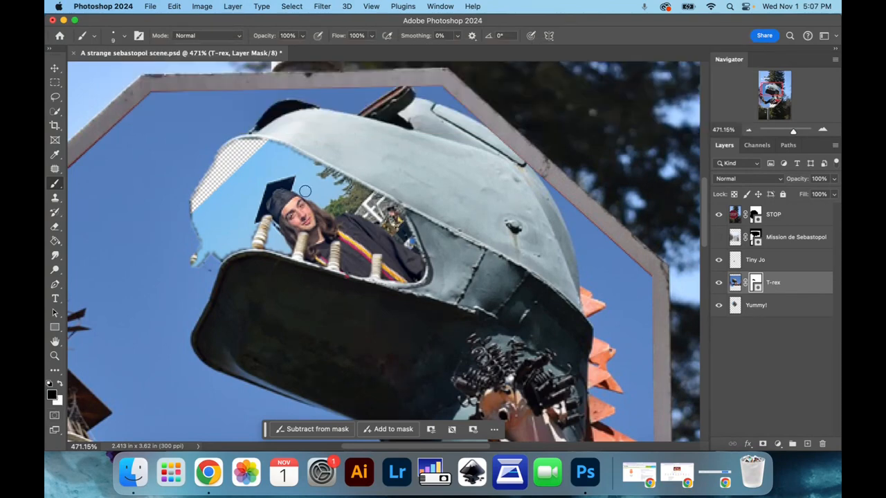
mouse_move(133, 253)
mouse_down()
mouse_move(118, 182)
mouse_move(153, 162)
mouse_move(156, 174)
mouse_move(107, 195)
mouse_move(93, 218)
mouse_move(98, 238)
mouse_move(142, 211)
mouse_move(152, 250)
mouse_move(125, 284)
mouse_move(139, 295)
mouse_move(153, 265)
mouse_move(146, 253)
mouse_move(94, 237)
mouse_move(116, 264)
mouse_move(128, 252)
mouse_move(136, 295)
mouse_move(134, 255)
mouse_up()
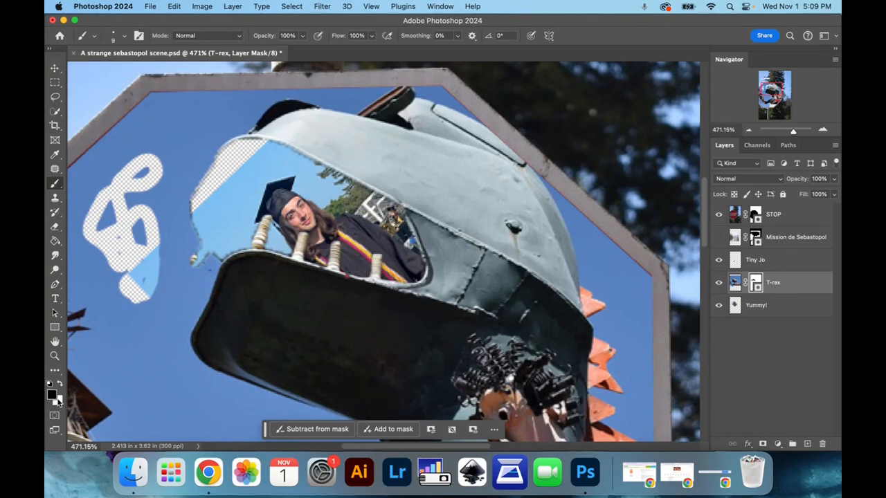
Paint white on the T-rex mask over the scribbled sky, front teeth and dark red mouth interior around the graduate, enlarging the Brush to 39 px.
key(x)
mouse_move(123, 213)
mouse_down()
mouse_move(103, 201)
mouse_move(127, 186)
mouse_move(139, 163)
mouse_move(109, 246)
mouse_move(131, 273)
mouse_move(152, 267)
mouse_move(157, 291)
mouse_move(139, 309)
mouse_move(108, 317)
mouse_move(106, 264)
mouse_move(90, 304)
mouse_move(103, 259)
mouse_move(125, 249)
mouse_move(146, 150)
mouse_move(151, 235)
mouse_move(141, 205)
mouse_move(158, 148)
mouse_move(162, 195)
mouse_move(154, 173)
mouse_move(126, 170)
mouse_move(91, 205)
mouse_move(80, 230)
mouse_move(94, 243)
mouse_move(99, 213)
mouse_up()
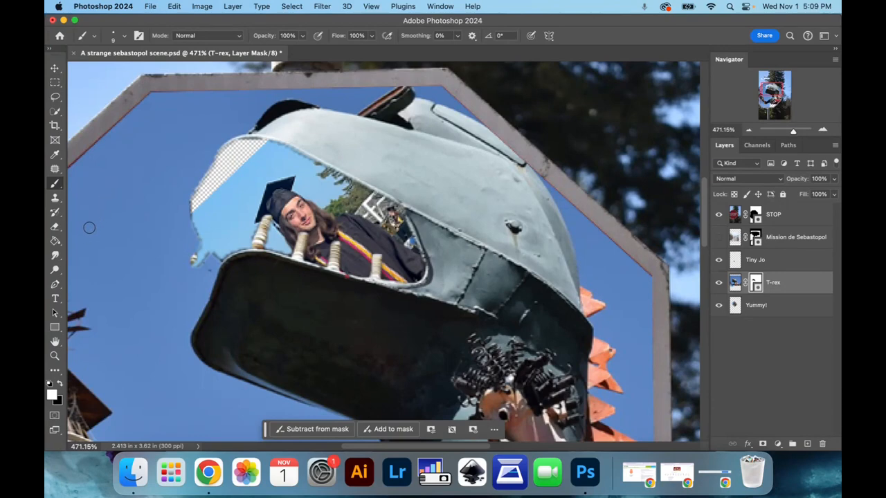
mouse_move(186, 271)
mouse_down()
mouse_move(206, 245)
mouse_move(188, 247)
mouse_move(192, 264)
mouse_move(198, 238)
mouse_move(228, 208)
mouse_move(239, 242)
mouse_move(207, 297)
mouse_move(227, 163)
mouse_move(207, 160)
mouse_move(193, 179)
mouse_move(196, 169)
mouse_move(236, 147)
mouse_move(276, 141)
mouse_move(231, 191)
mouse_up()
click(112, 40)
mouse_move(119, 72)
mouse_down()
mouse_move(109, 72)
mouse_move(119, 72)
mouse_up()
click(225, 152)
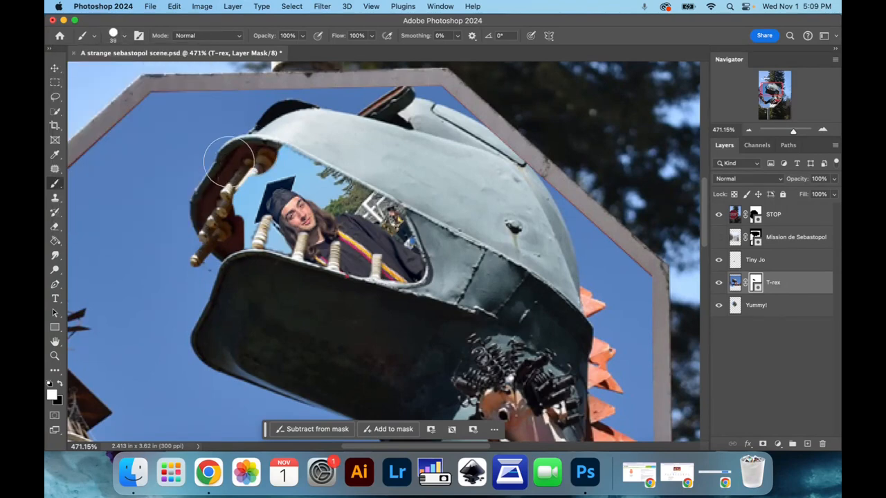
mouse_move(217, 159)
mouse_down()
mouse_move(215, 195)
mouse_move(225, 214)
mouse_move(239, 156)
mouse_move(183, 205)
mouse_move(192, 253)
mouse_move(222, 236)
mouse_move(245, 249)
mouse_move(263, 243)
mouse_move(268, 262)
mouse_move(303, 282)
mouse_move(423, 309)
mouse_move(457, 254)
mouse_move(455, 229)
mouse_move(418, 231)
mouse_move(404, 210)
mouse_move(388, 216)
mouse_move(388, 206)
mouse_move(360, 189)
mouse_move(342, 192)
mouse_move(286, 160)
mouse_move(247, 179)
mouse_move(231, 234)
mouse_up()
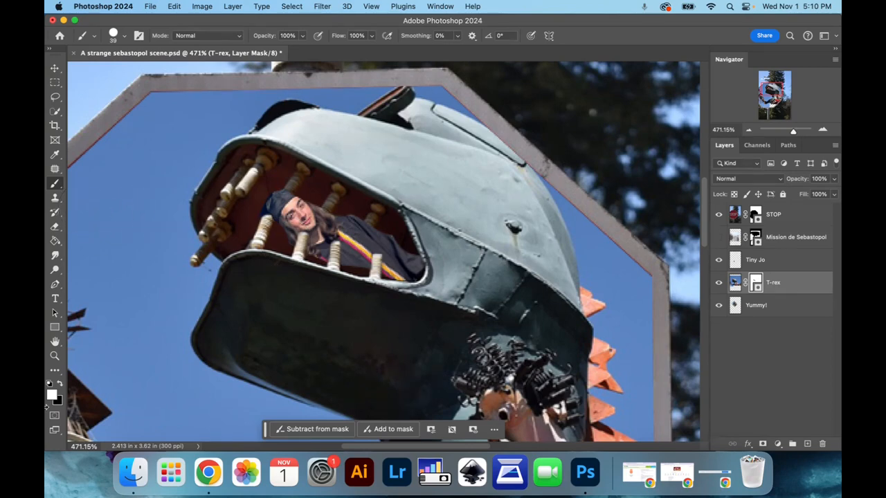
Set the background color to near-black 0b0b00 in the Color Picker.
click(60, 402)
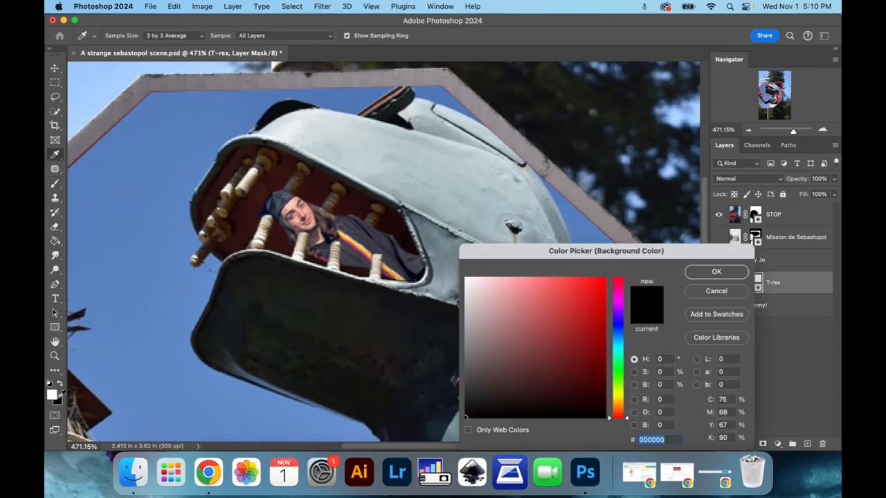
click(53, 395)
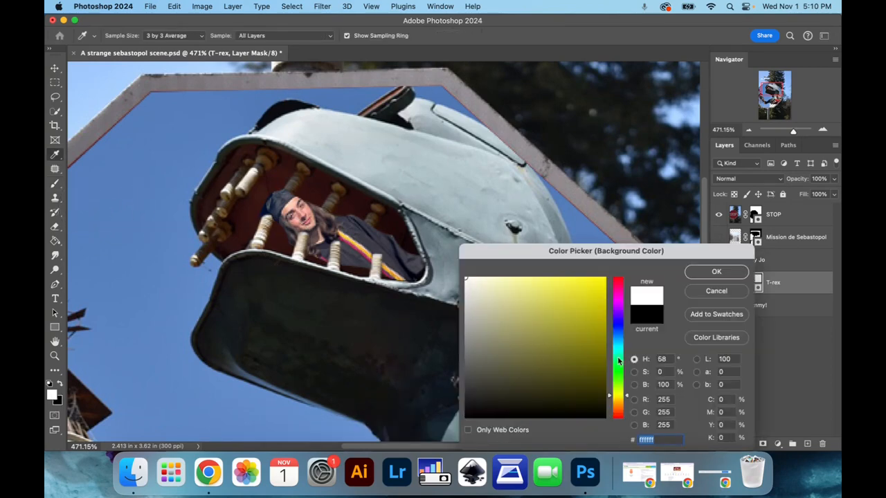
click(602, 417)
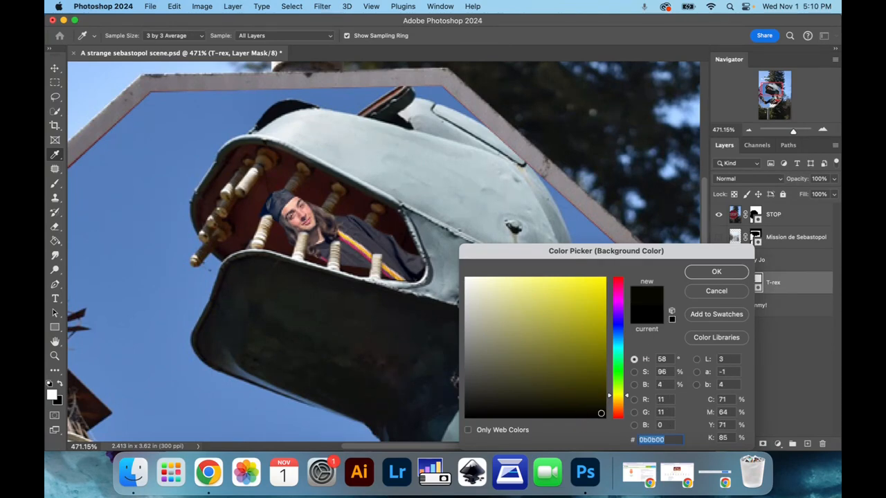
click(713, 271)
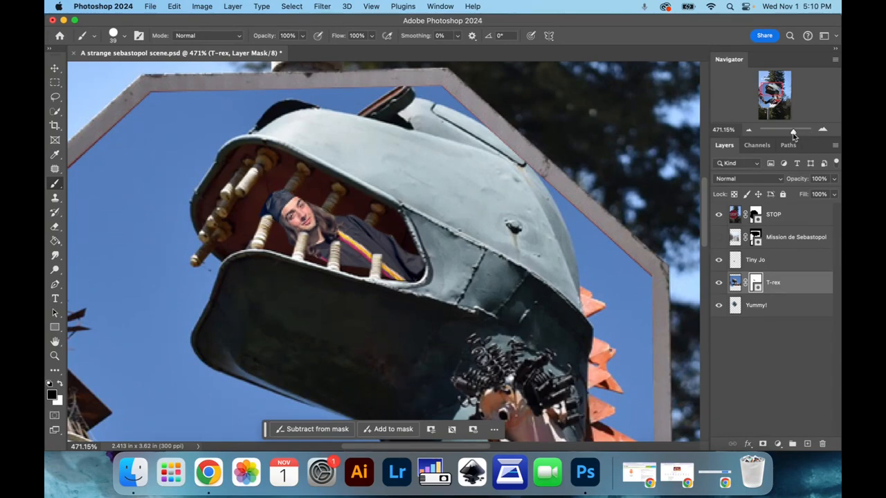
Reduce the Brush to 11 px and paint black on the T-rex mask to reveal more of the graduate's gown, shoulder and cap.
drag(793, 135, 796, 134)
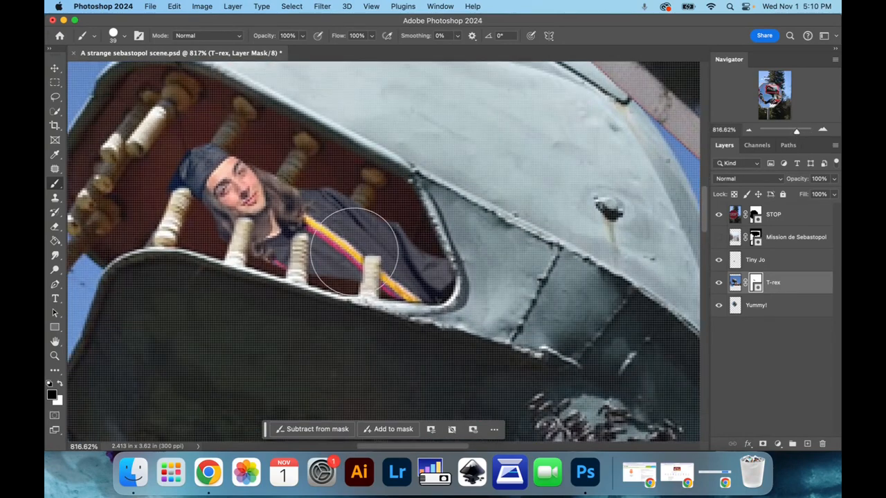
click(119, 32)
drag(119, 71, 112, 72)
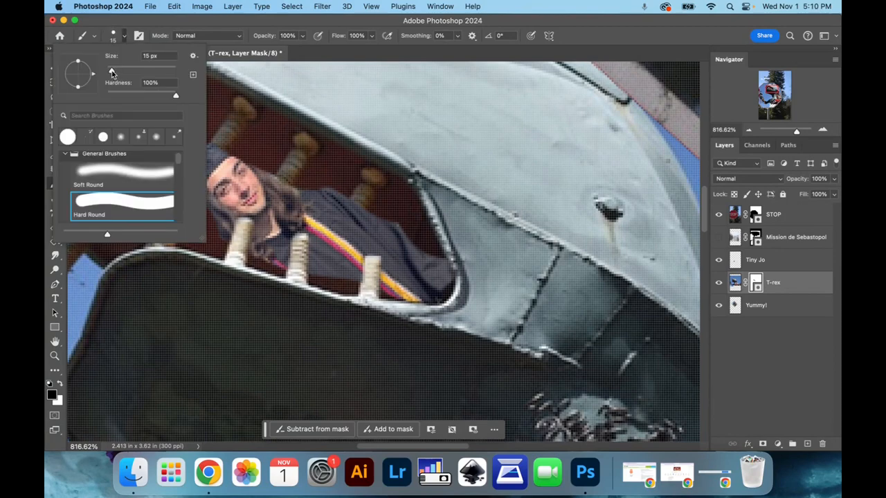
click(345, 280)
mouse_move(346, 281)
mouse_down()
mouse_move(322, 275)
mouse_move(334, 279)
mouse_up()
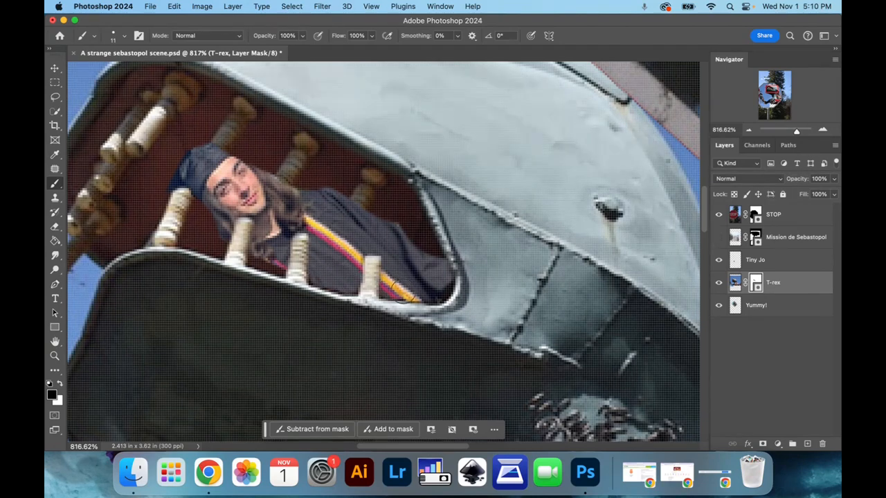
mouse_move(398, 289)
mouse_down()
mouse_move(441, 286)
mouse_move(436, 268)
mouse_move(398, 239)
mouse_move(436, 270)
mouse_move(431, 251)
mouse_move(403, 240)
mouse_up()
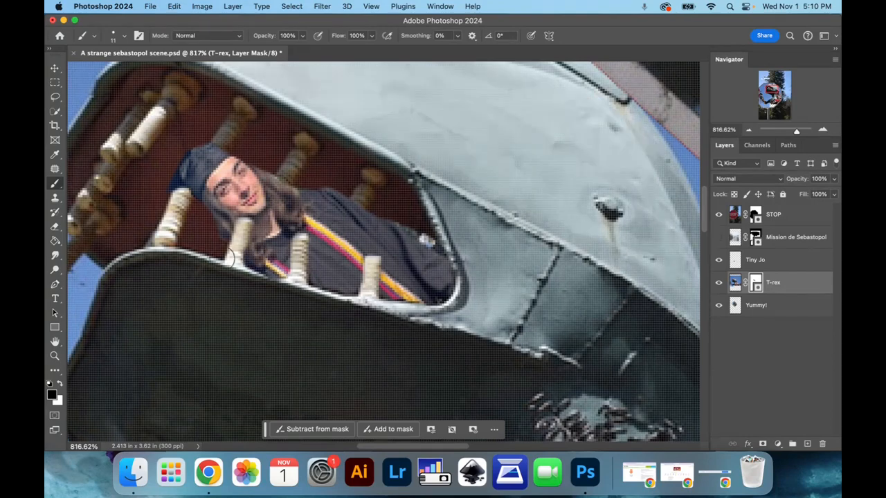
mouse_move(178, 197)
mouse_down()
mouse_move(173, 142)
mouse_move(200, 128)
mouse_move(236, 134)
mouse_move(215, 149)
mouse_move(203, 145)
mouse_move(162, 193)
mouse_up()
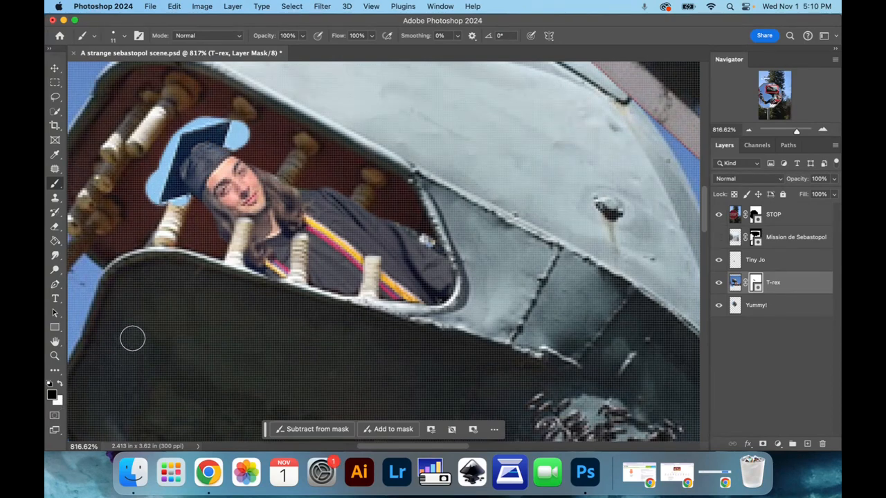
Reduce the Brush to 6 px and paint white on the T-rex mask to bring back the teeth in front of the graduate.
key(x)
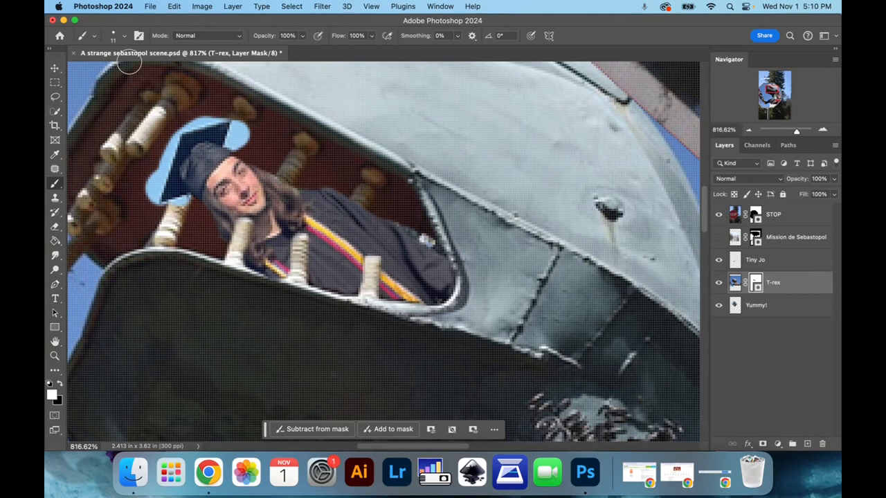
click(126, 37)
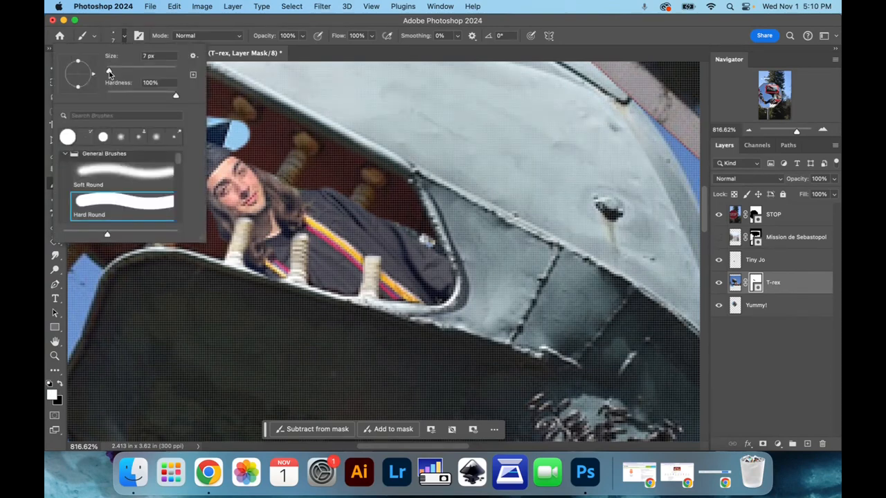
key(Return)
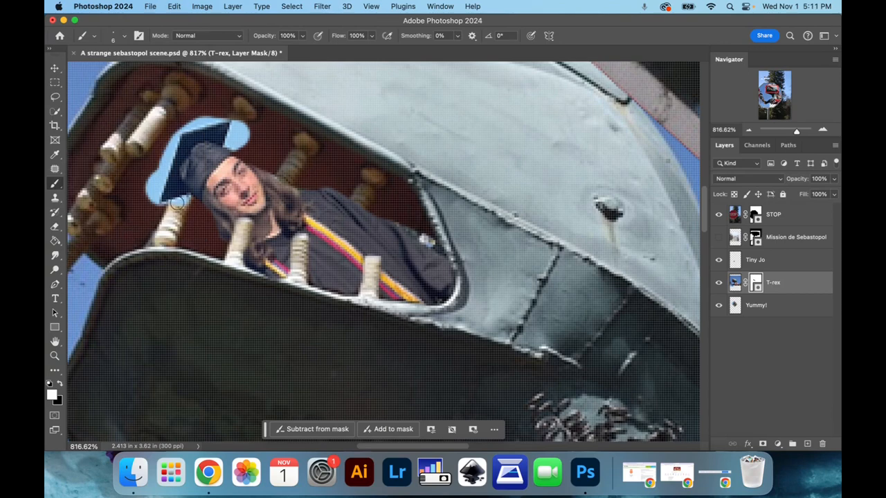
drag(176, 205, 184, 192)
mouse_move(242, 112)
mouse_down()
mouse_move(219, 144)
mouse_move(247, 121)
mouse_move(237, 103)
mouse_move(212, 144)
mouse_move(218, 151)
mouse_move(202, 146)
mouse_move(216, 141)
mouse_move(206, 163)
mouse_move(242, 124)
mouse_up()
mouse_move(291, 144)
mouse_down()
mouse_move(300, 159)
mouse_move(274, 187)
mouse_move(299, 167)
mouse_move(269, 205)
mouse_move(270, 189)
mouse_move(264, 207)
mouse_move(278, 204)
mouse_up()
mouse_move(359, 199)
mouse_down()
mouse_move(342, 229)
mouse_move(361, 192)
mouse_move(327, 246)
mouse_move(338, 241)
mouse_up()
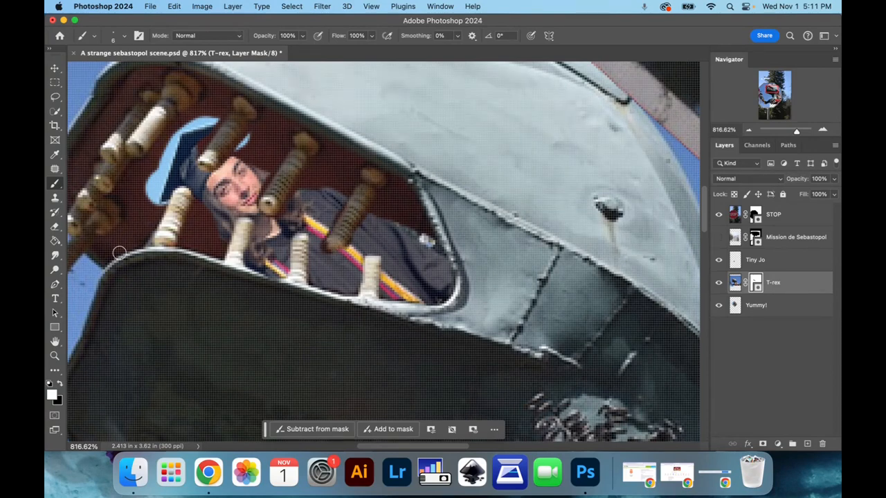
Paint white on the T-rex mask over the leftover blue sky around the graduation cap.
key(x)
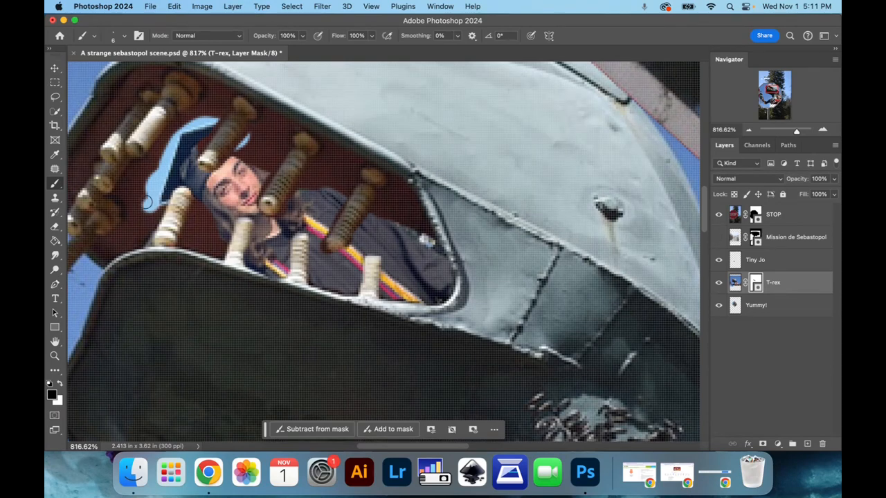
key(x)
mouse_move(137, 202)
mouse_down()
mouse_move(142, 208)
mouse_move(160, 176)
mouse_move(144, 209)
mouse_move(154, 208)
mouse_move(184, 125)
mouse_move(213, 120)
mouse_move(189, 130)
mouse_up()
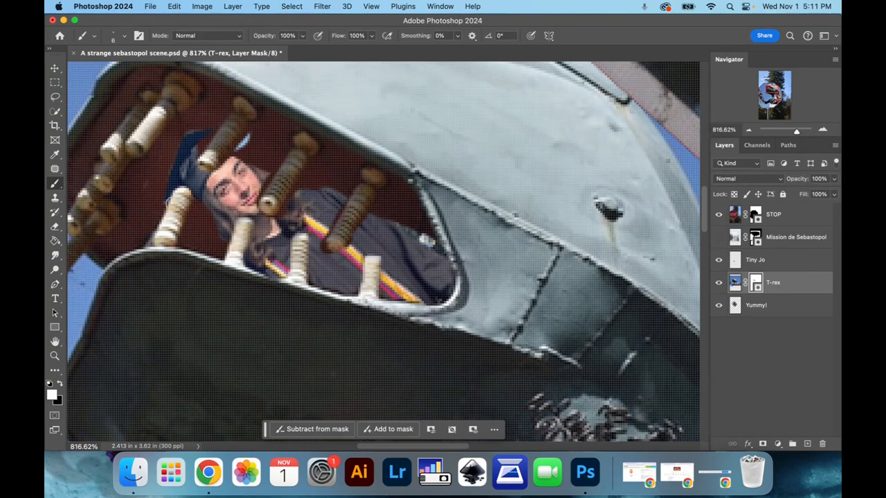
drag(246, 147, 249, 142)
key(x)
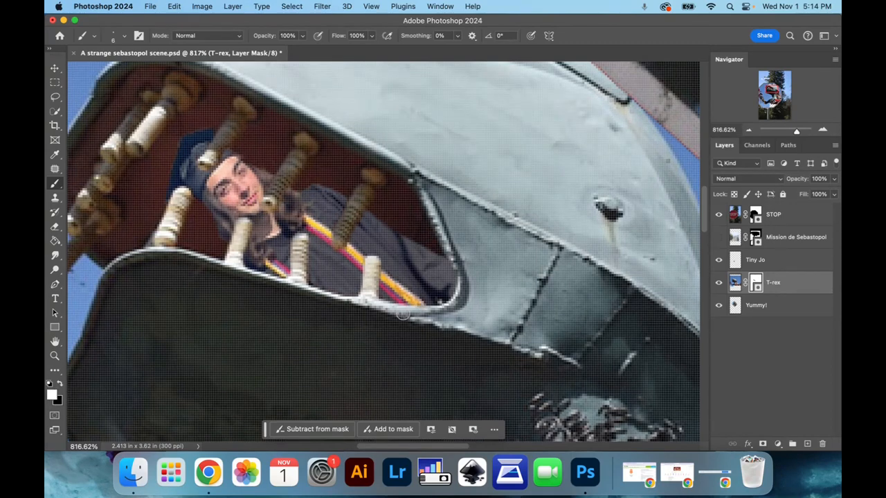
Toggle the T-rex and Yummy! layers off and on to examine the masked mouth opening.
click(718, 284)
click(718, 284)
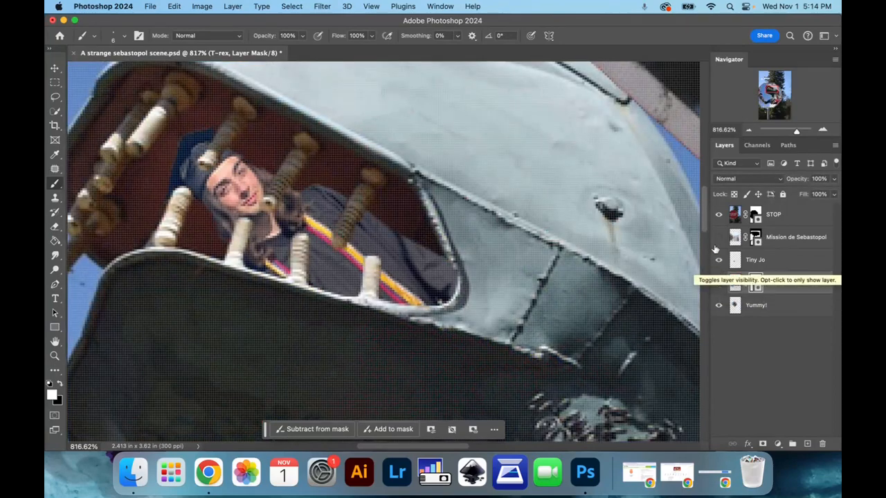
click(717, 306)
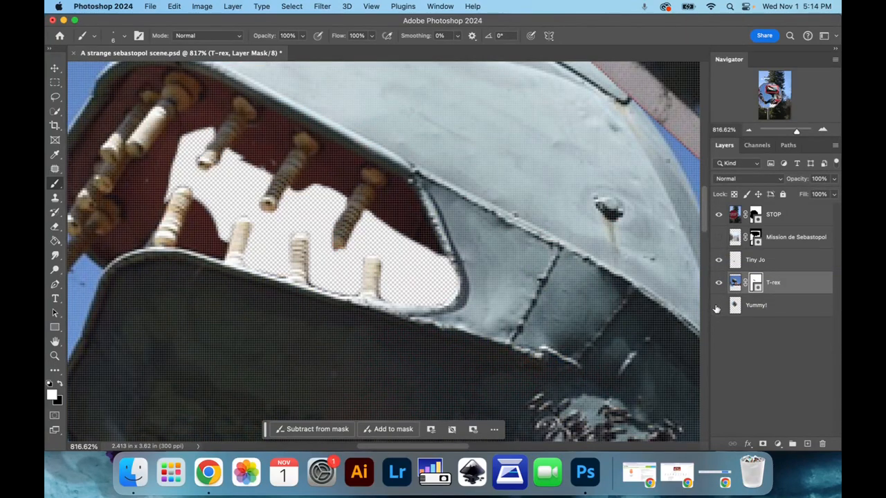
click(718, 307)
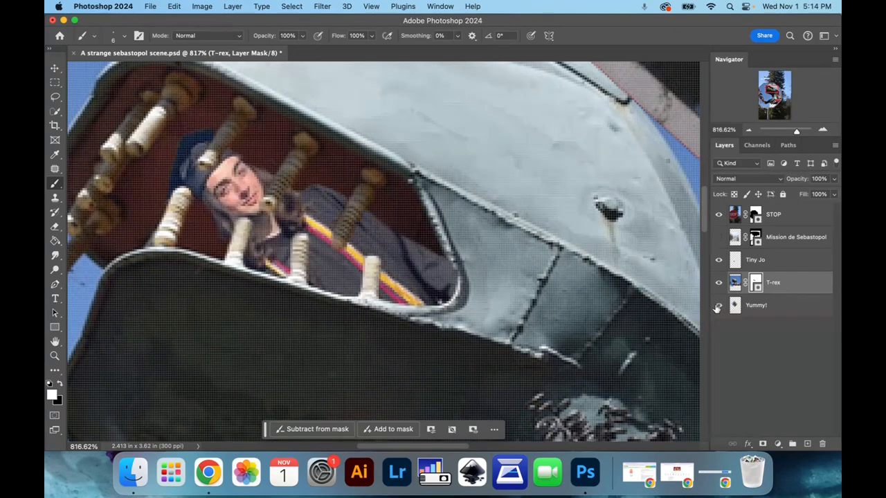
Show the Mission de Sebastopol layer and make its layer mask active, with the palm fronds beside the dinosaur's jaw in view.
click(718, 238)
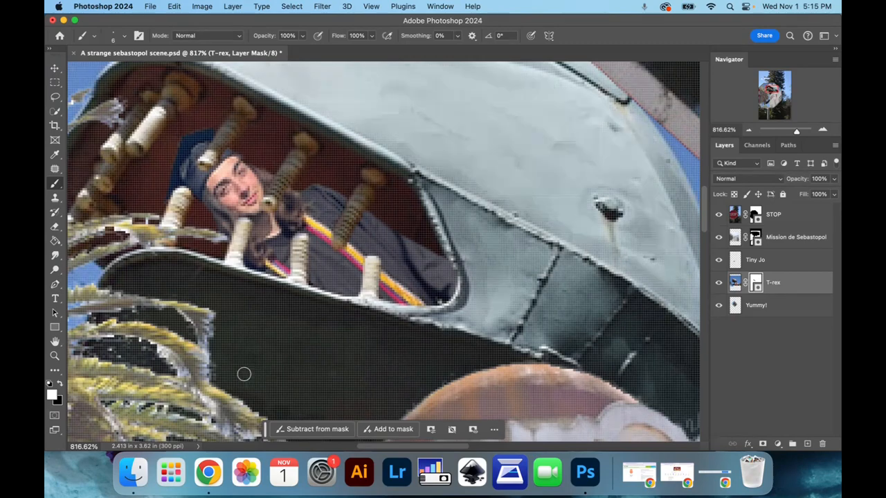
drag(794, 136, 788, 136)
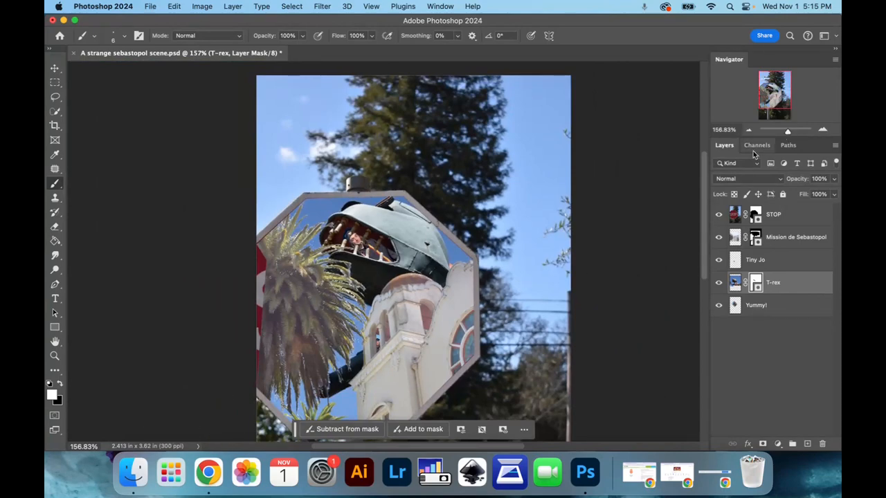
mouse_move(773, 99)
mouse_down()
mouse_move(792, 134)
mouse_move(764, 99)
mouse_up()
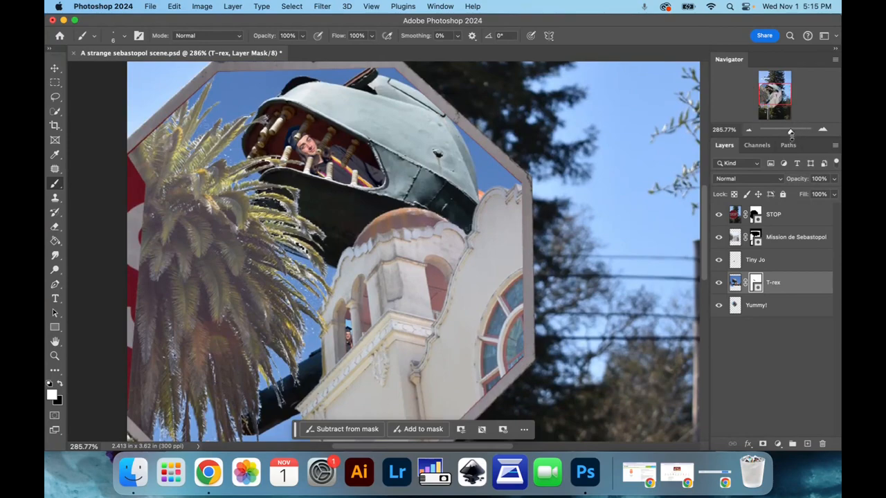
drag(790, 134, 794, 133)
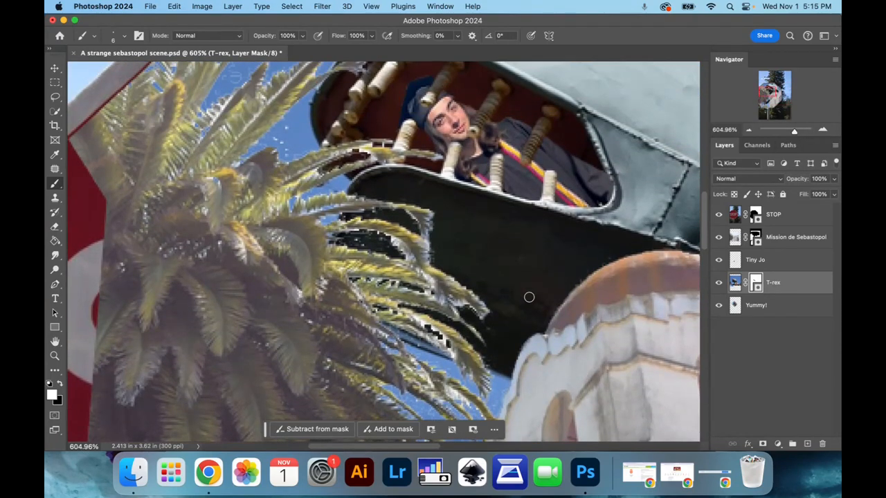
click(801, 238)
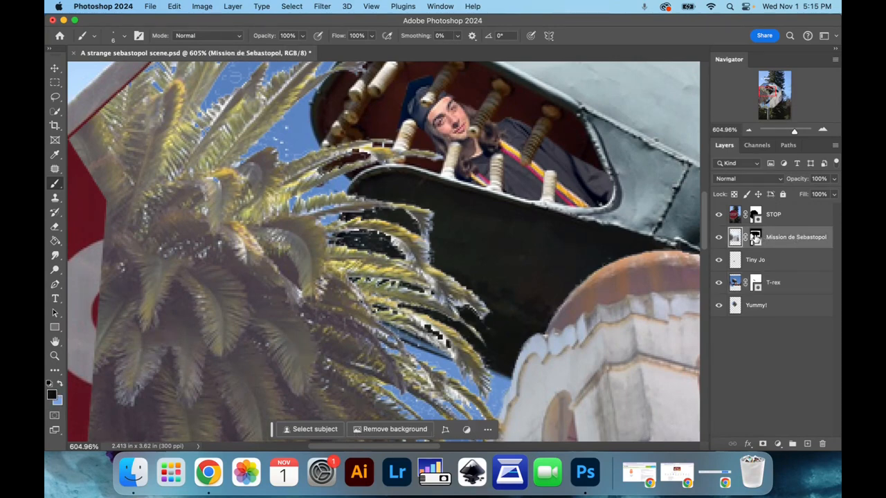
click(755, 236)
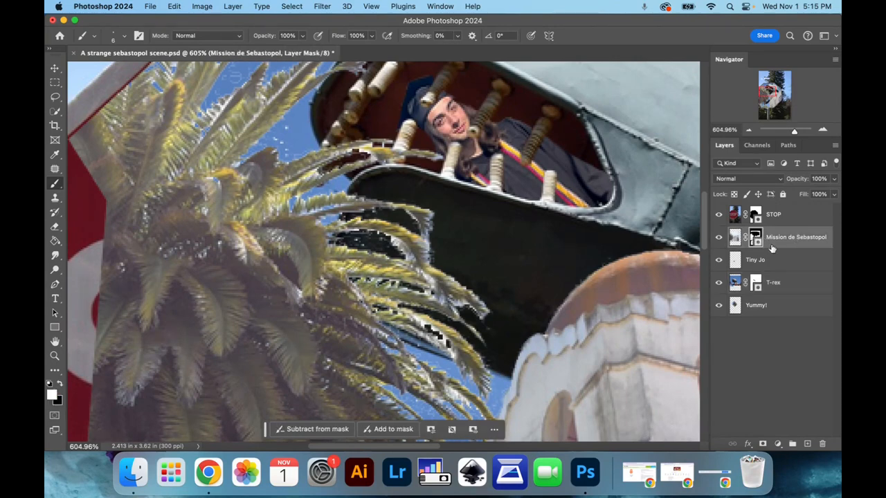
Paint black Brush strokes across the palm on the Mission de Sebastopol layer's image instead of its mask, and undo them.
click(736, 237)
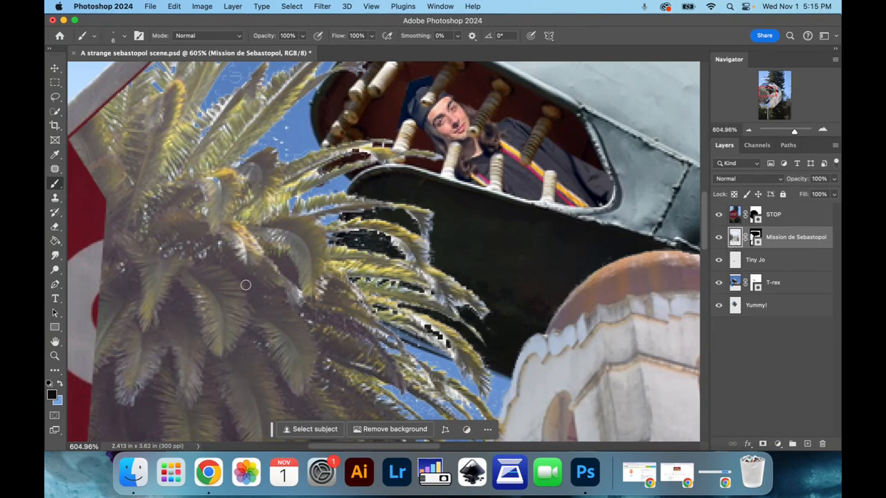
mouse_move(329, 237)
mouse_down()
mouse_move(297, 220)
mouse_move(202, 239)
mouse_move(277, 299)
mouse_move(415, 207)
mouse_up()
mouse_move(446, 338)
mouse_down()
mouse_move(319, 232)
mouse_move(266, 291)
mouse_move(209, 227)
mouse_move(325, 188)
mouse_move(185, 384)
mouse_move(424, 215)
mouse_move(207, 173)
mouse_up()
mouse_move(304, 68)
mouse_down()
mouse_move(173, 304)
mouse_move(204, 290)
mouse_move(132, 332)
mouse_move(418, 253)
mouse_move(277, 343)
mouse_move(173, 343)
mouse_move(138, 388)
mouse_move(207, 174)
mouse_move(93, 426)
mouse_move(225, 232)
mouse_move(125, 206)
mouse_up()
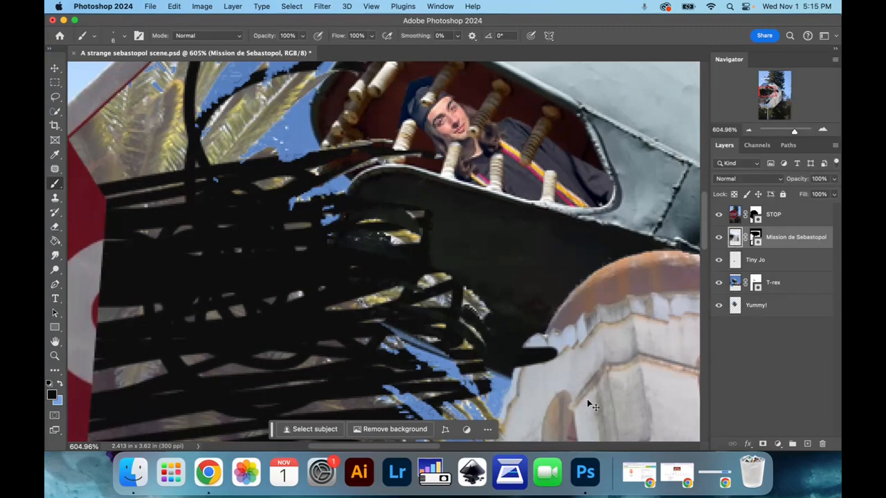
key(super+z)
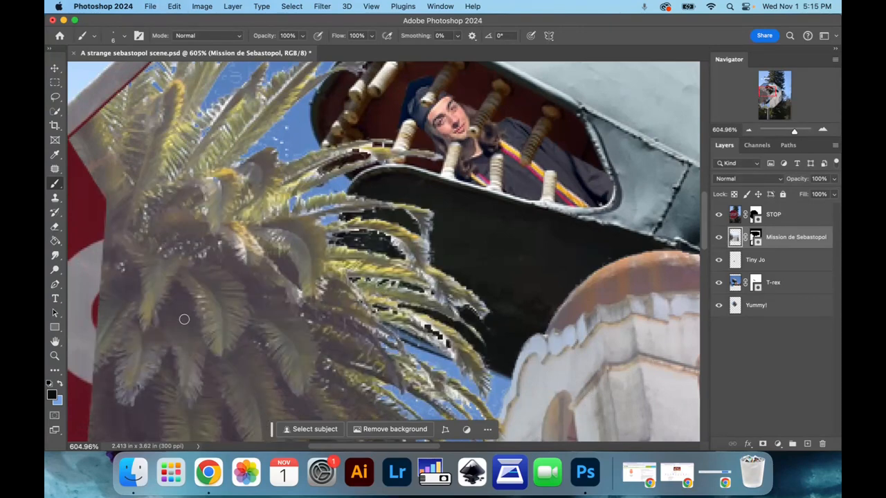
Paint black on the Mission de Sebastopol mask over the leftover specks between the palm fronds beside the dinosaur's jaw.
click(755, 237)
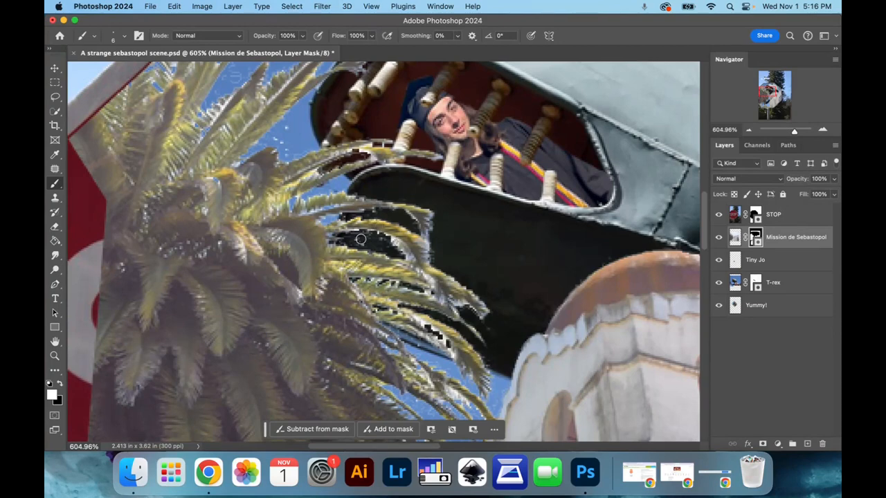
key(x)
mouse_move(385, 238)
mouse_down()
mouse_move(392, 242)
mouse_move(346, 237)
mouse_move(361, 242)
mouse_up()
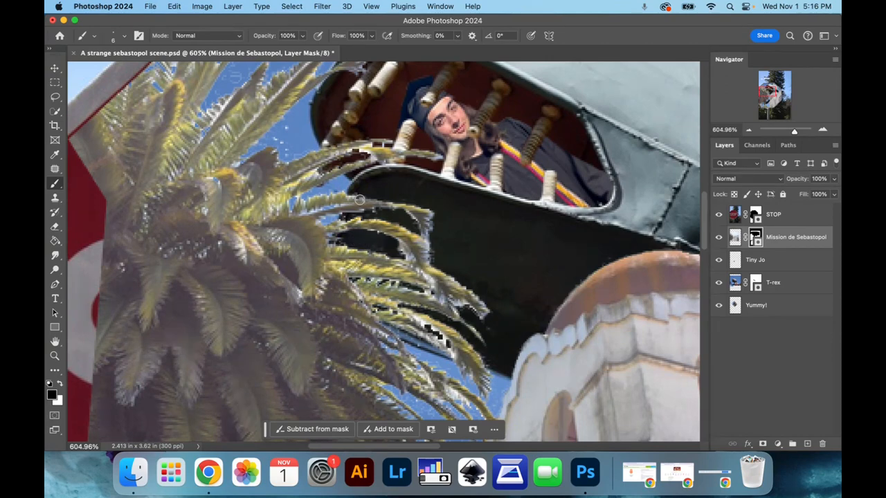
Sample the pale fringe between the palm fronds with the Magic Wand, turn on Contiguous and clear the selection.
click(55, 113)
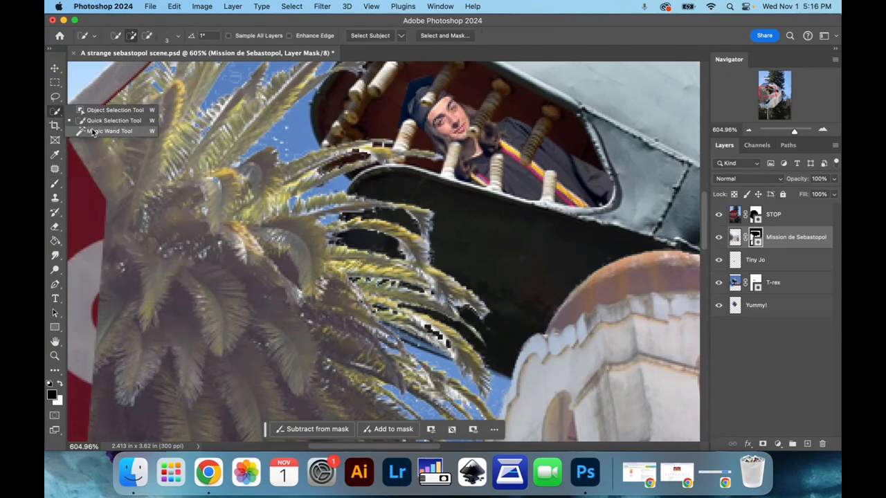
click(103, 130)
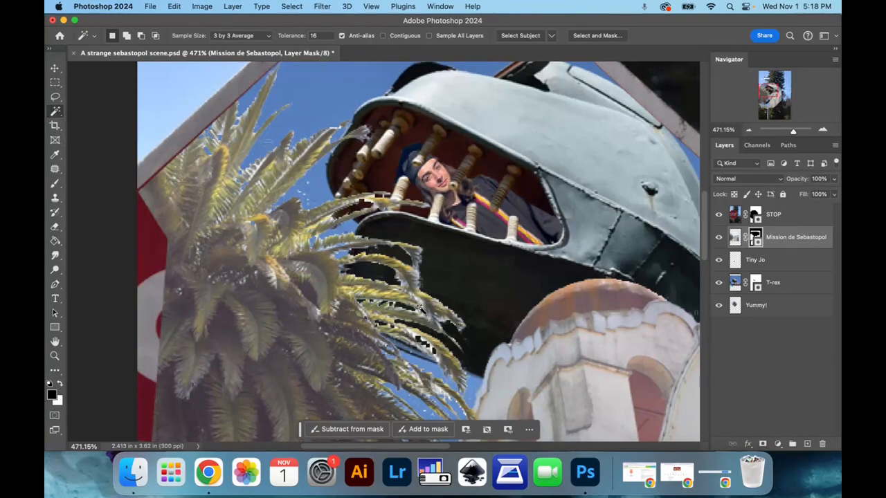
click(422, 304)
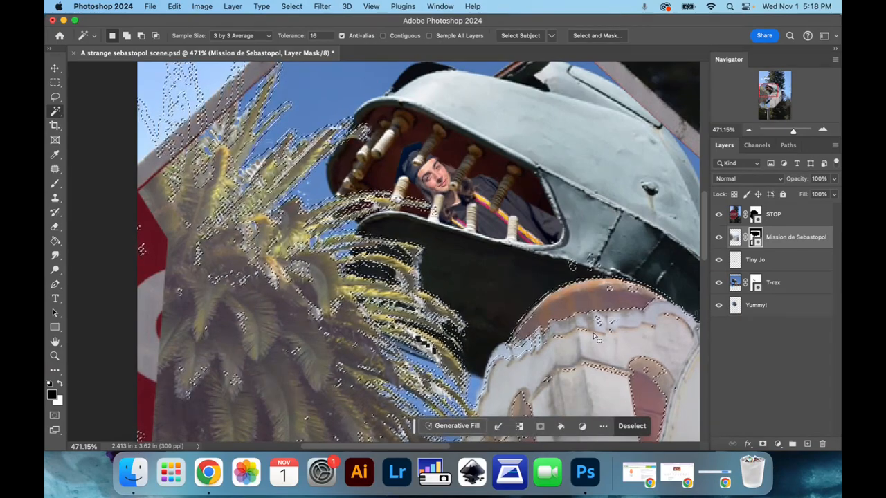
click(383, 35)
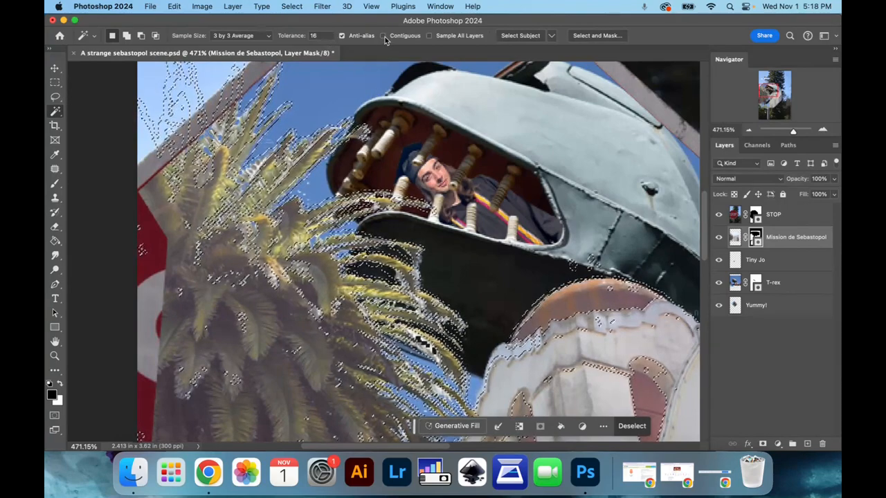
key(super+d)
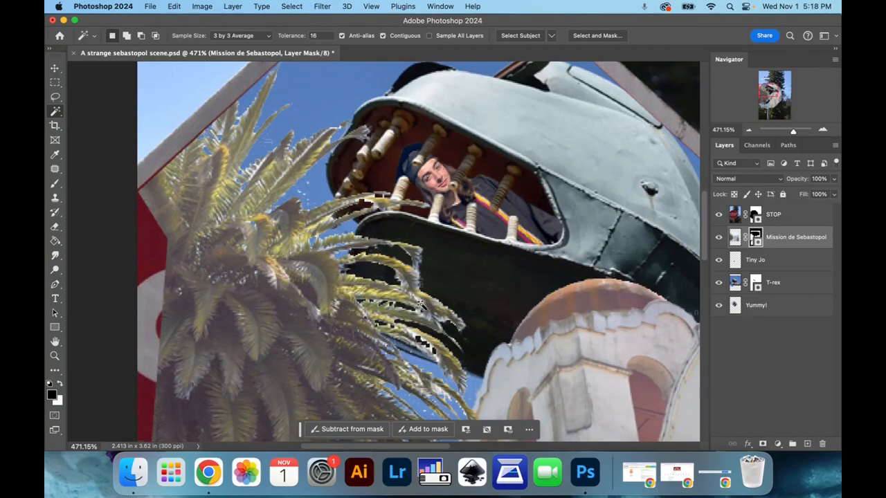
Set the Magic Wand to add to the selection, try it on the fringe between the palm fronds, and deselect.
click(420, 305)
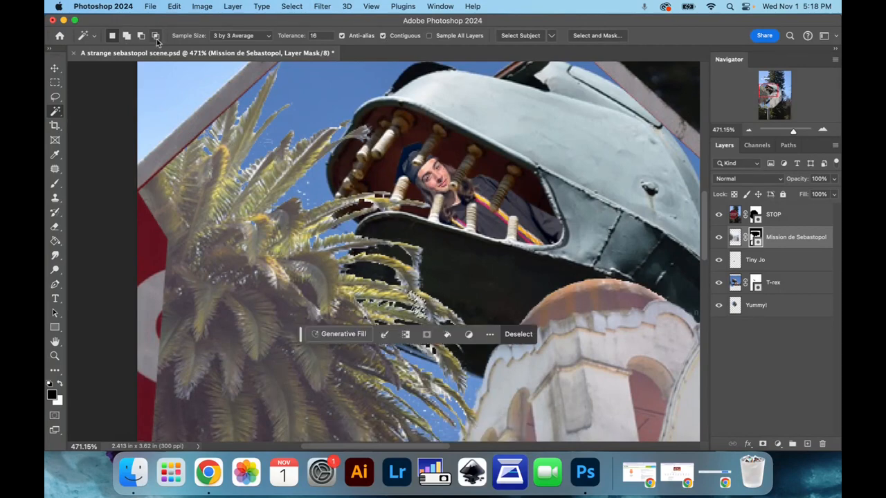
click(128, 36)
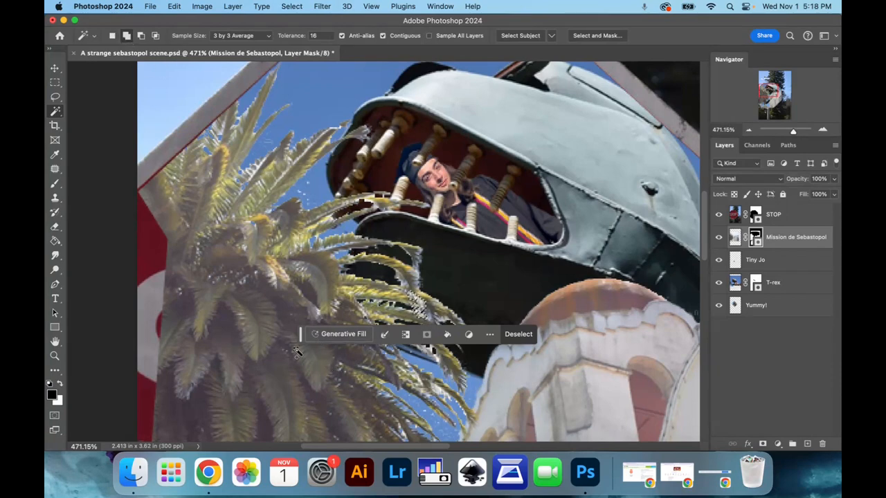
click(334, 223)
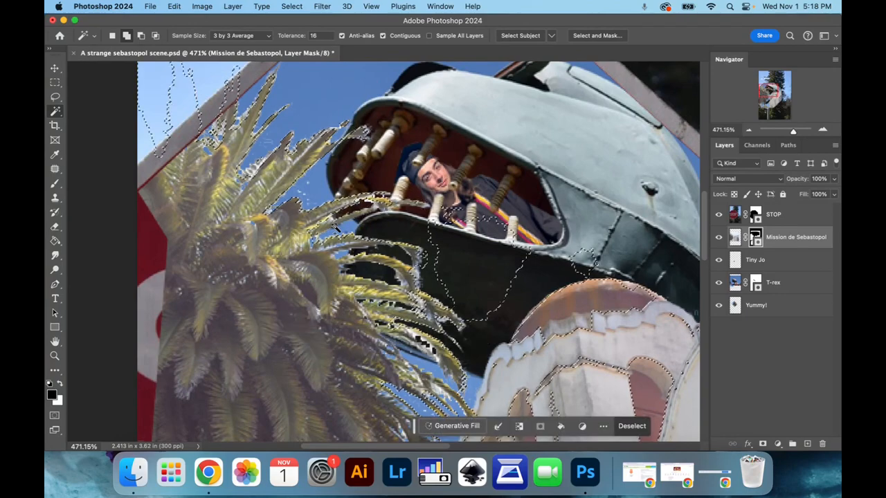
key(super+d)
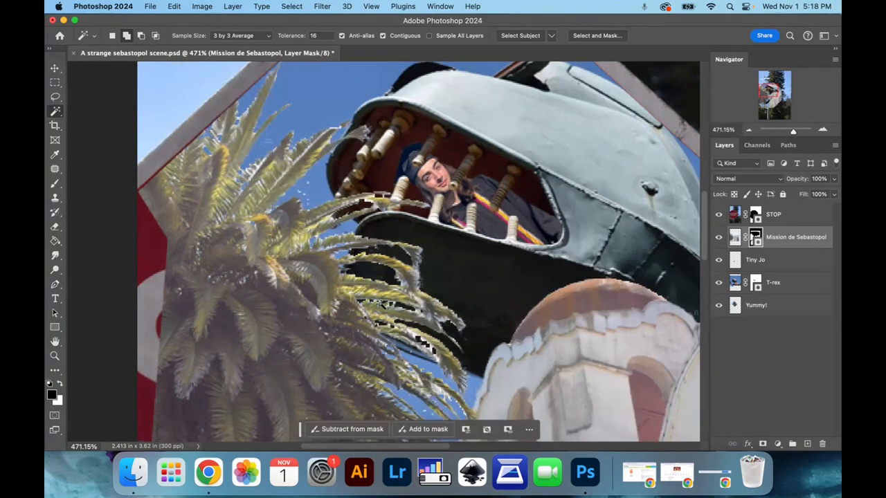
Select the pale fringe pixels at the frond tips beside the dinosaur's jaw with the Magic Wand, undoing the last added area.
drag(793, 136, 800, 136)
click(509, 331)
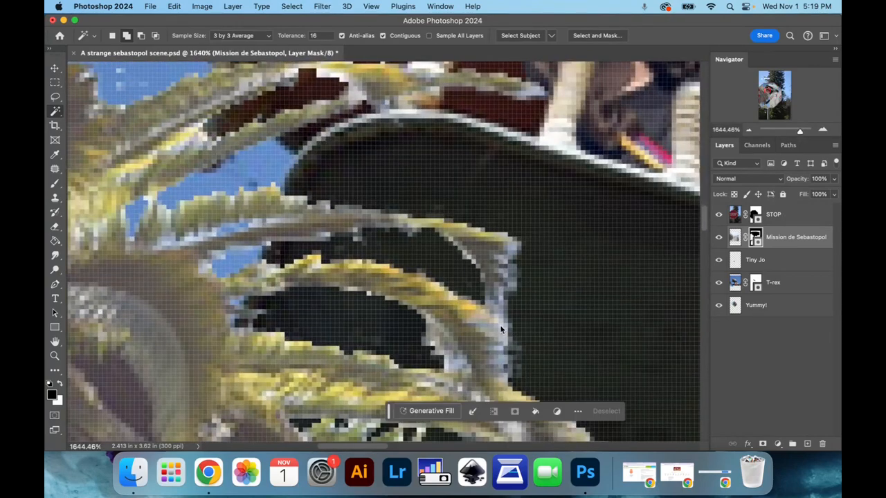
click(429, 350)
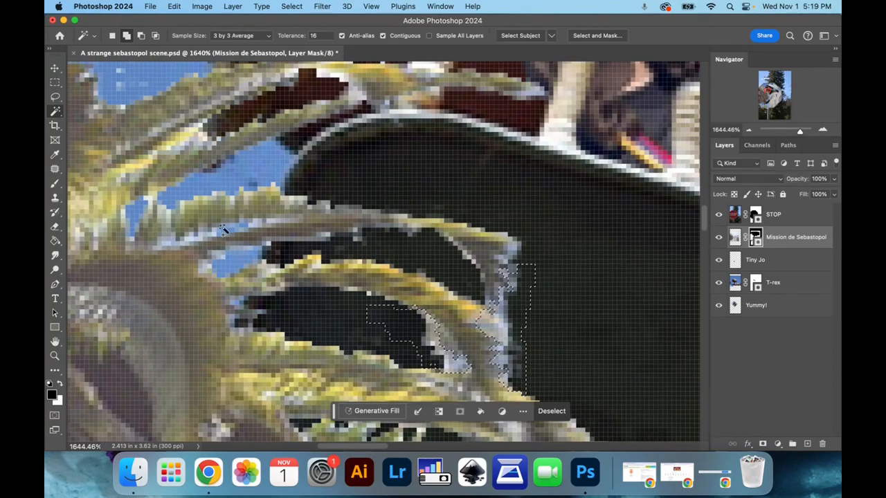
click(196, 245)
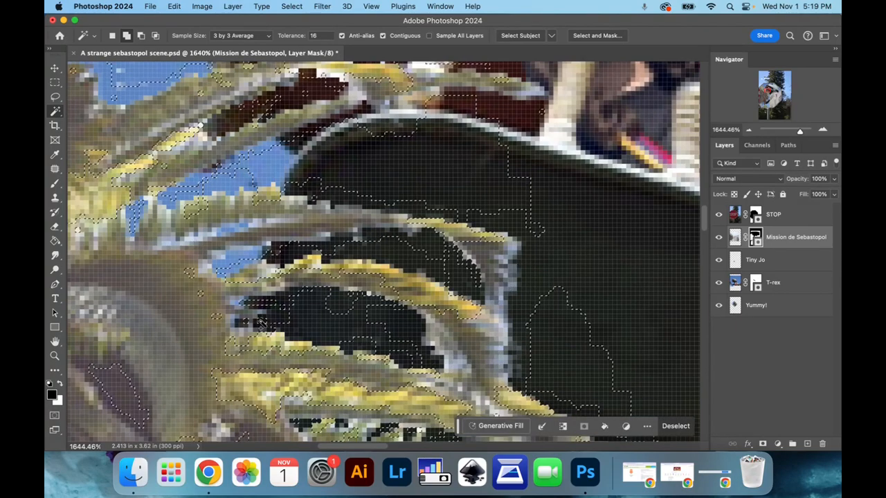
key(super+z)
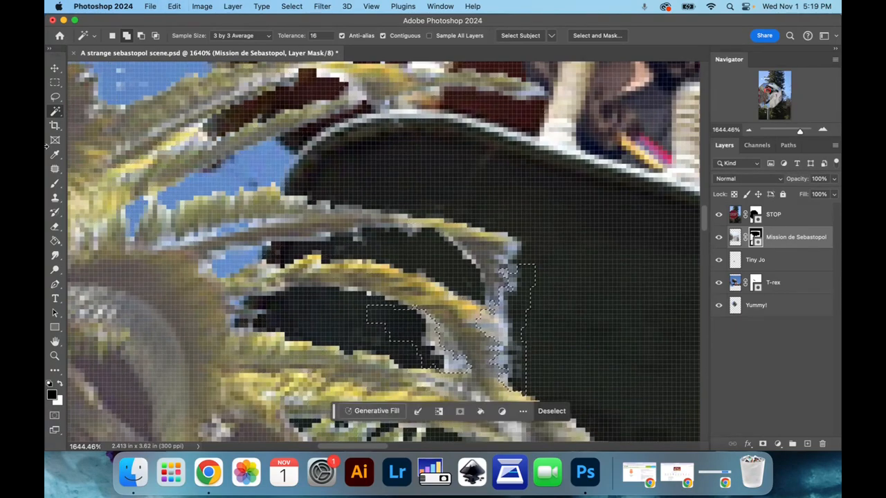
Fill the selected fringe with black on the Mission de Sebastopol mask using the Paint Bucket, and clear the selection.
click(55, 242)
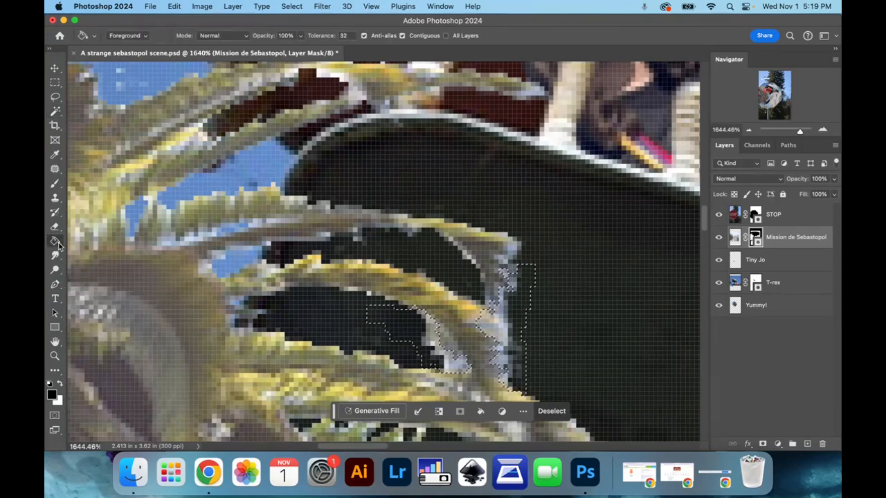
click(500, 323)
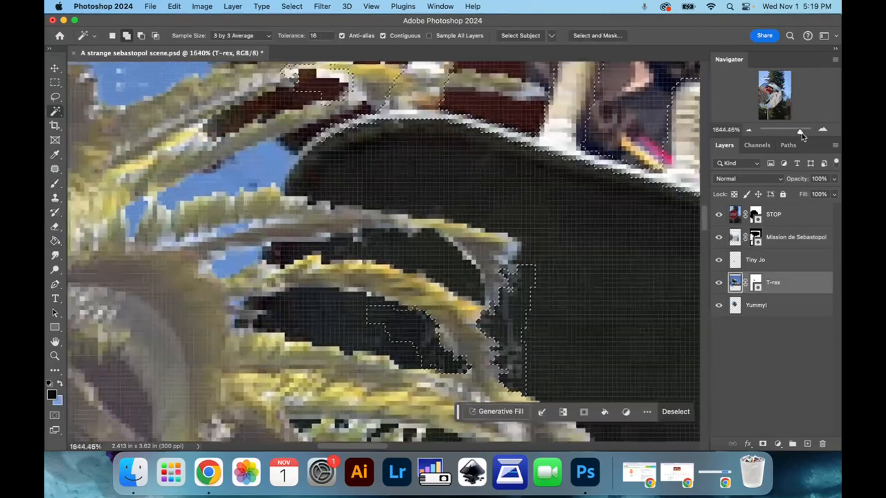
drag(800, 130, 789, 131)
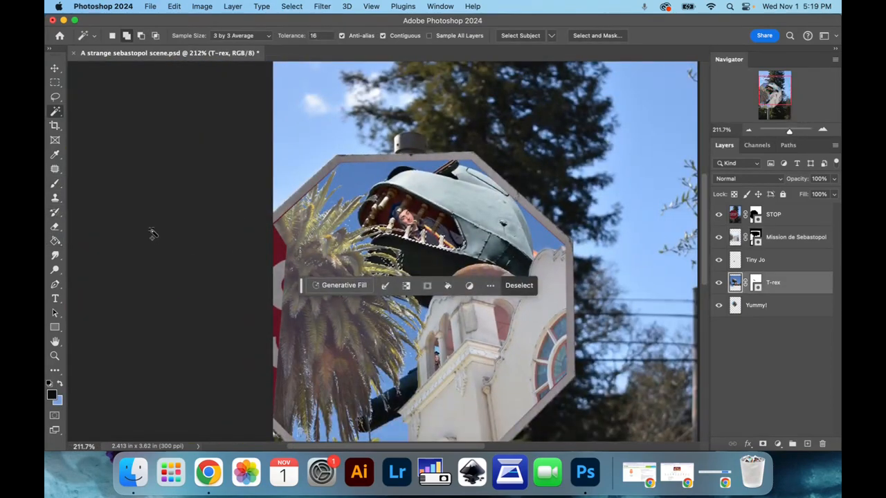
key(super+d)
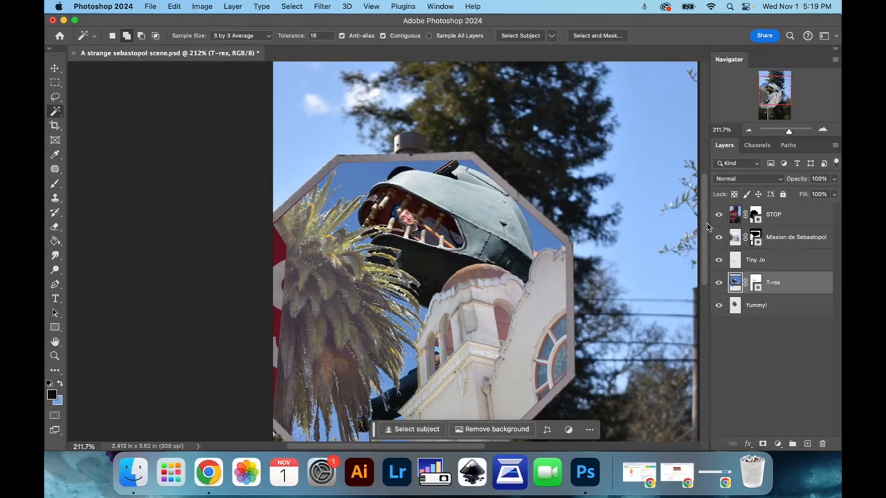
Hide every layer except STOP and make the STOP layer mask active.
scroll(707, 226, down, 5)
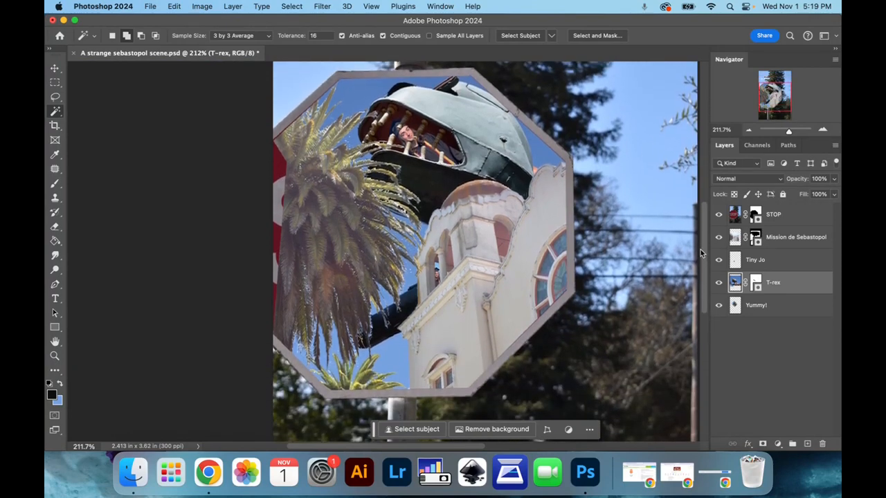
scroll(700, 253, up, 1)
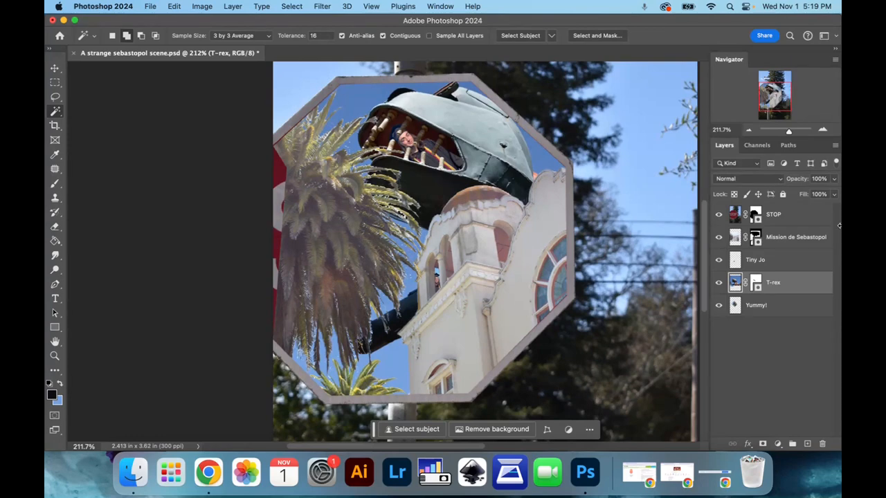
drag(720, 310, 719, 233)
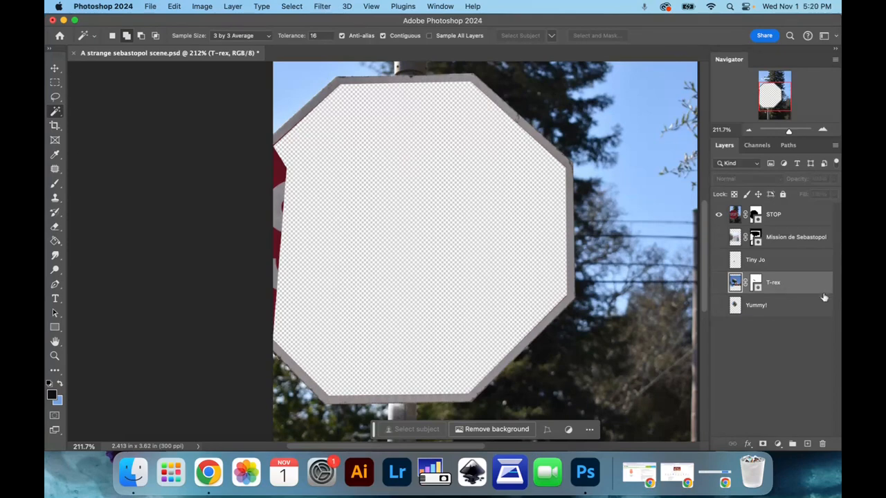
click(757, 215)
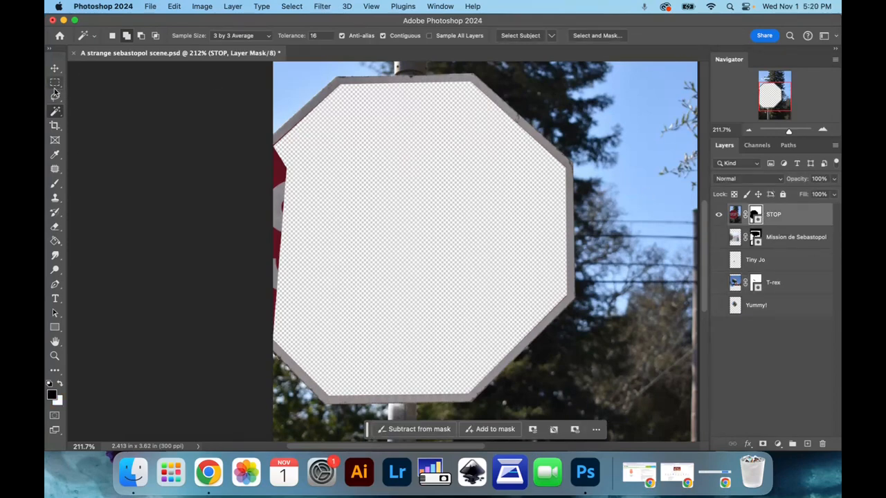
Outline the leftover red strip inside the sign frame with the Polygonal Lasso and fill it with black on the STOP mask.
drag(55, 99, 90, 108)
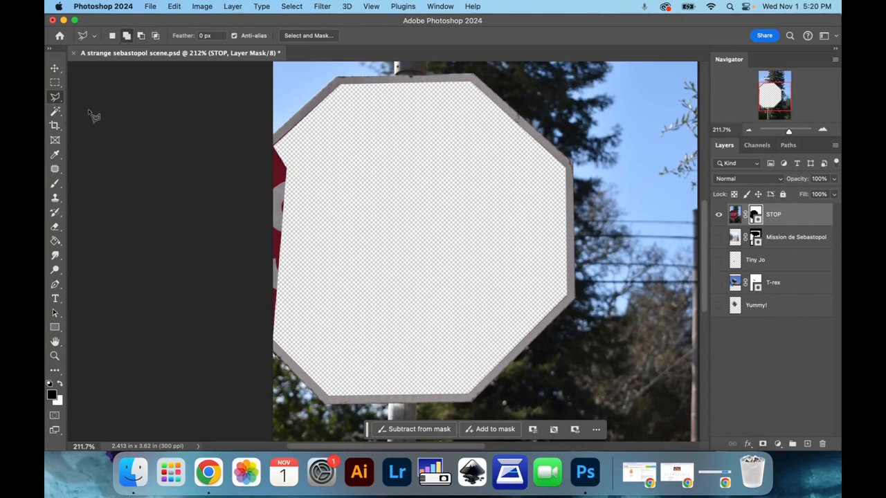
click(274, 146)
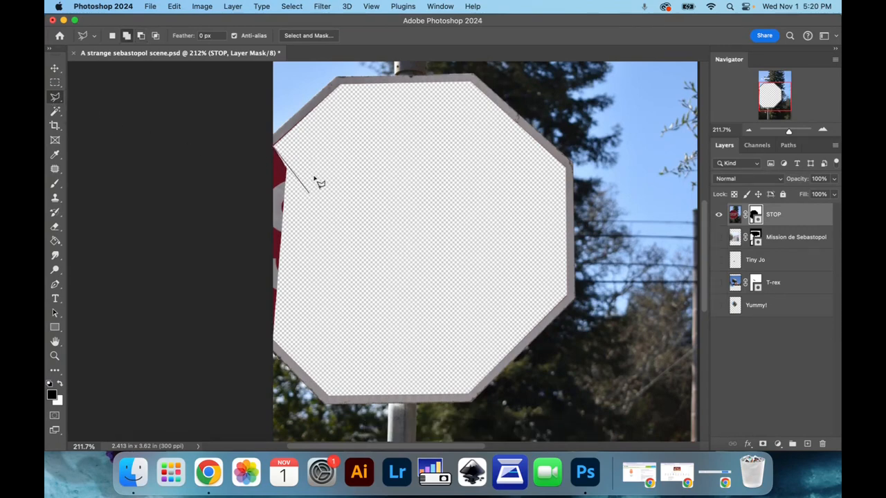
click(339, 86)
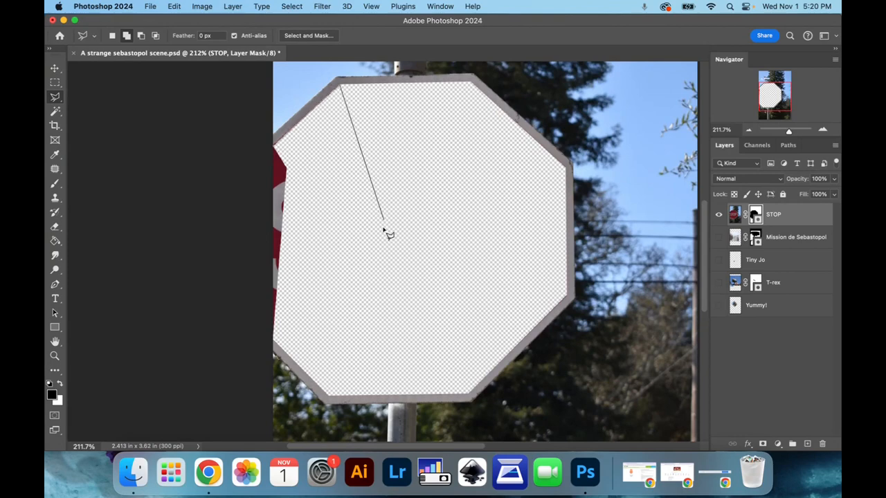
click(316, 357)
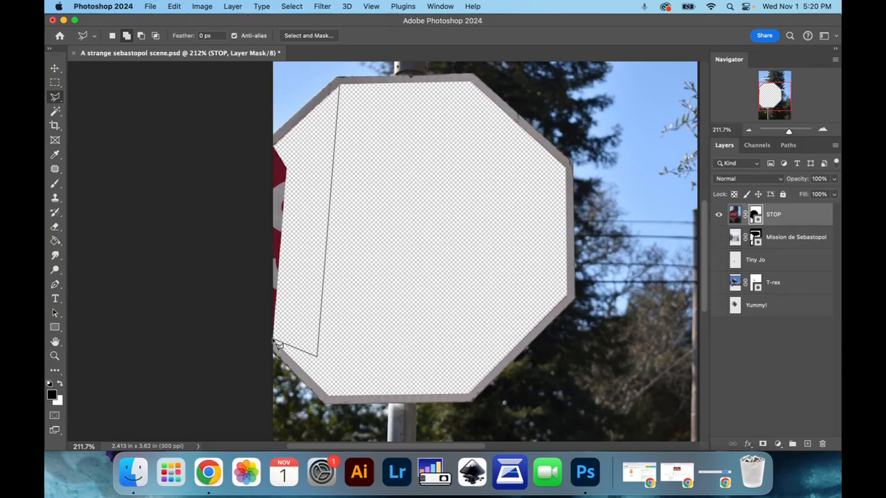
double_click(276, 344)
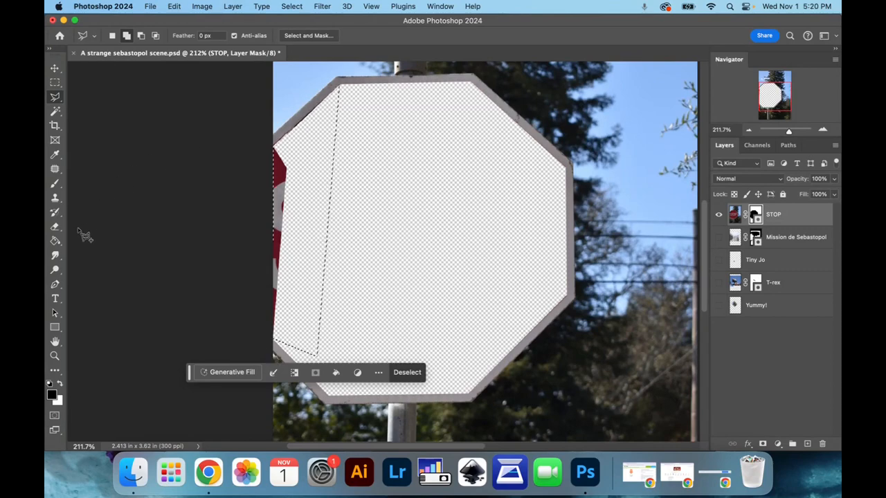
click(55, 241)
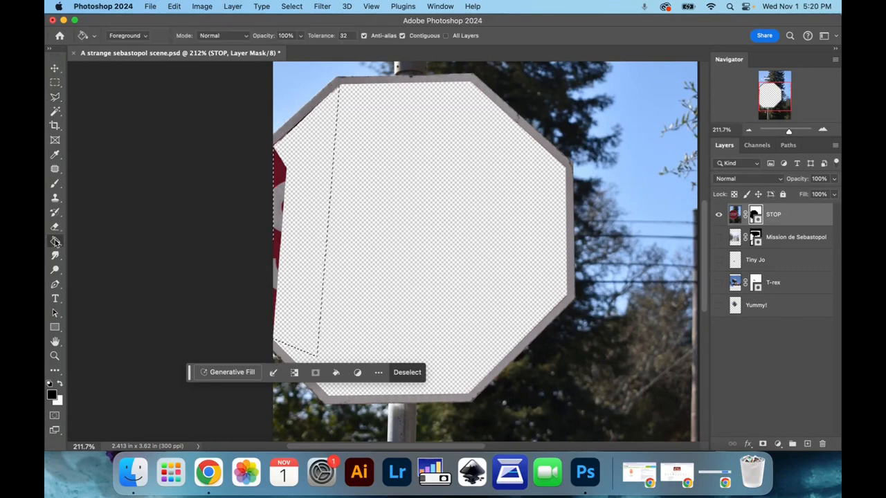
click(283, 188)
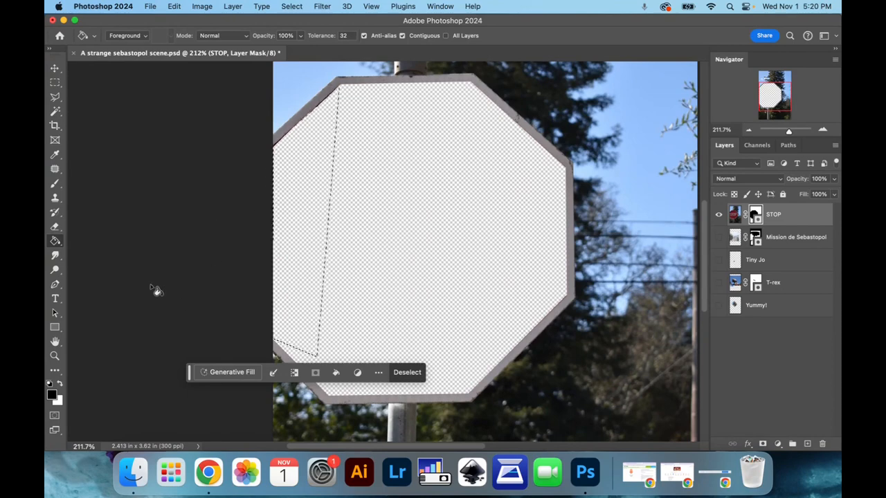
Show the Mission de Sebastopol, Tiny Jo, T-rex and Yummy! layers again.
click(720, 239)
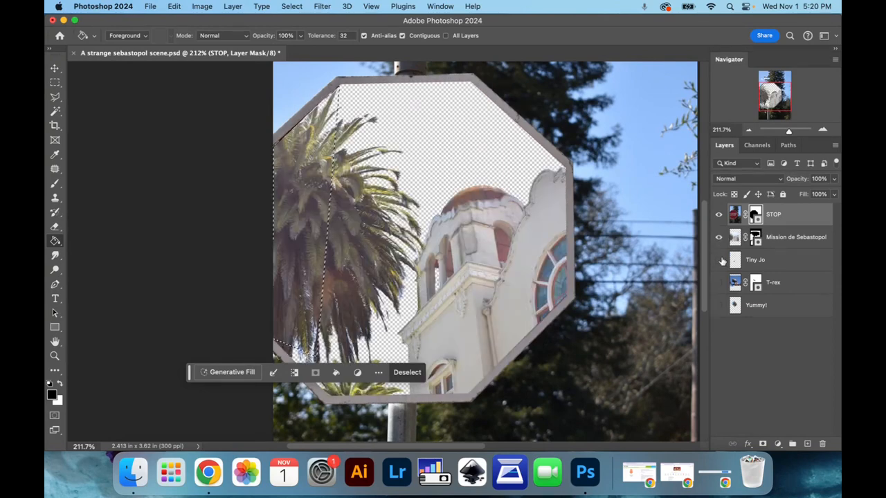
click(719, 261)
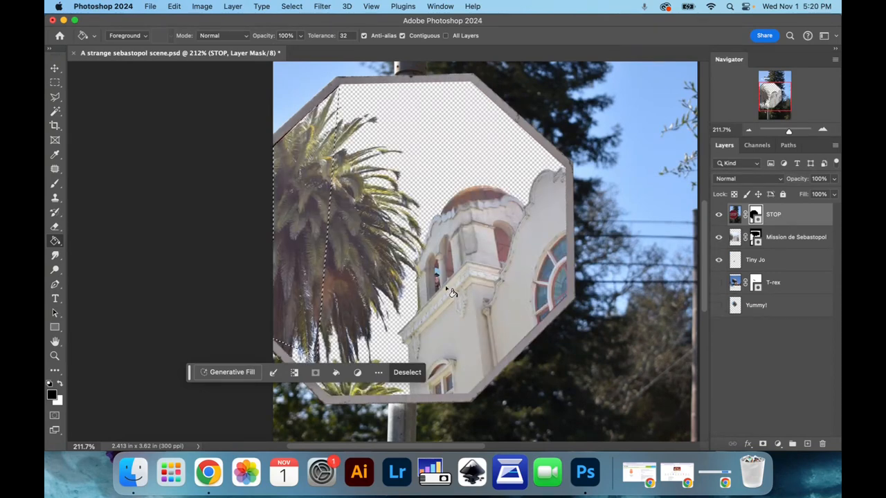
click(718, 283)
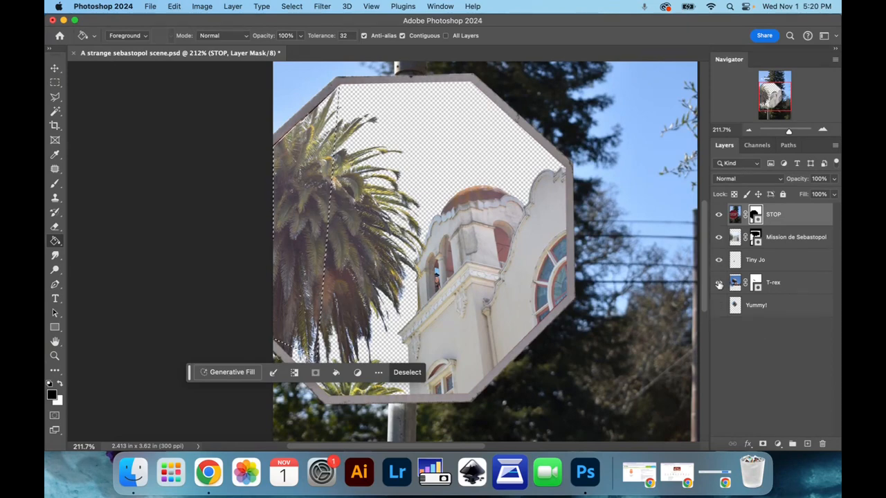
click(718, 306)
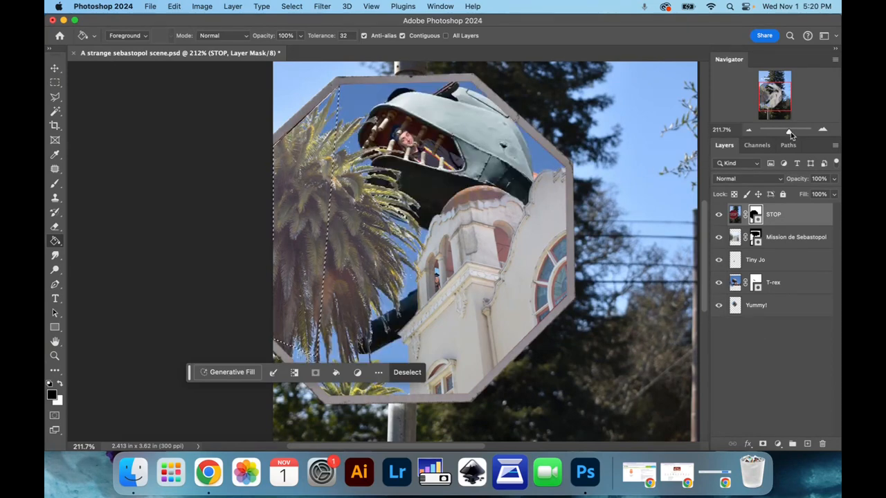
Paint black with the 6 px Brush on the Mission de Sebastopol mask inside the bell tower opening to reveal the graduate's gown and surroundings.
drag(790, 131, 796, 133)
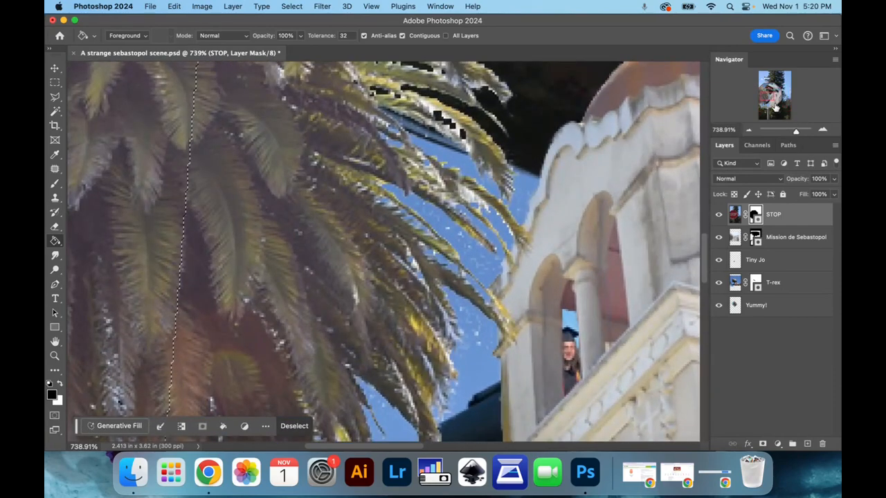
drag(775, 105, 769, 95)
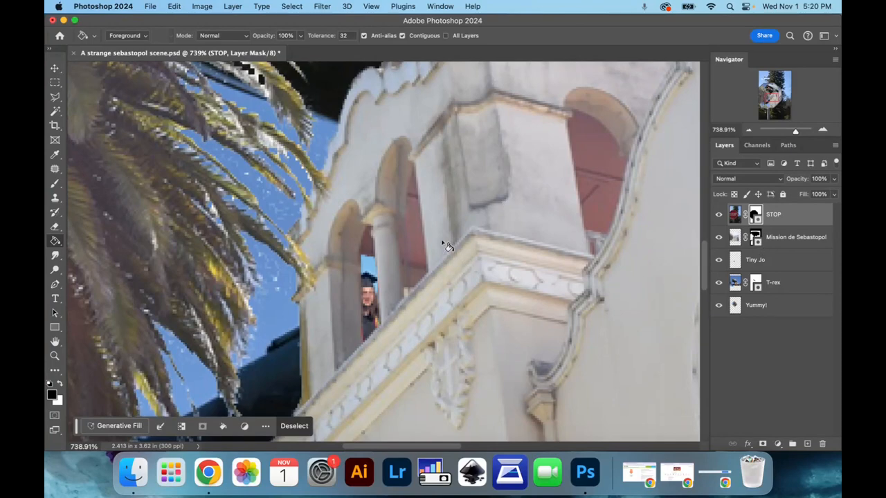
click(795, 239)
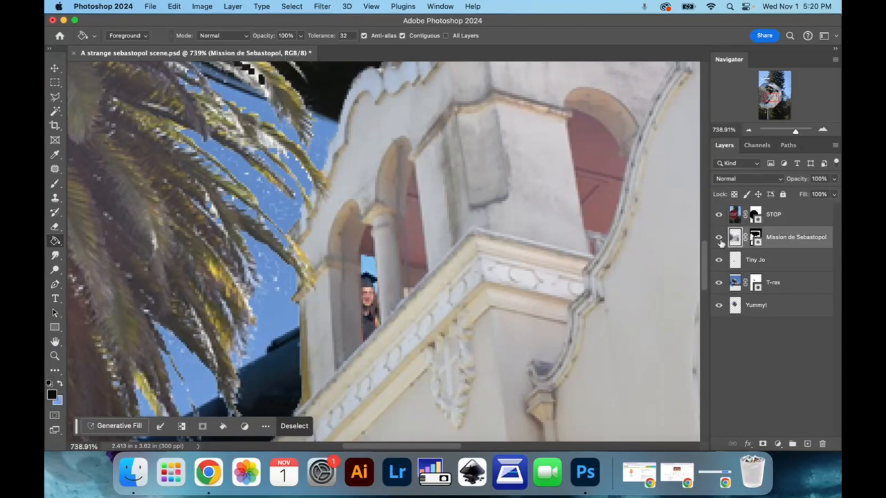
click(755, 238)
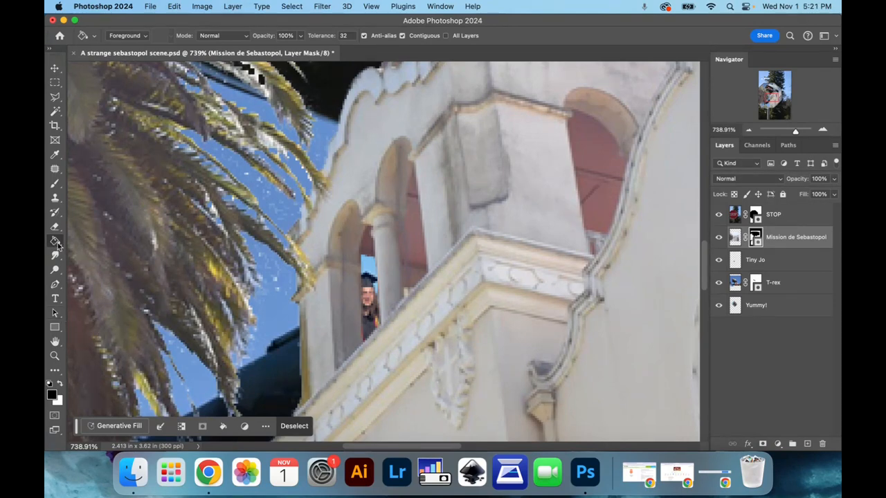
click(56, 185)
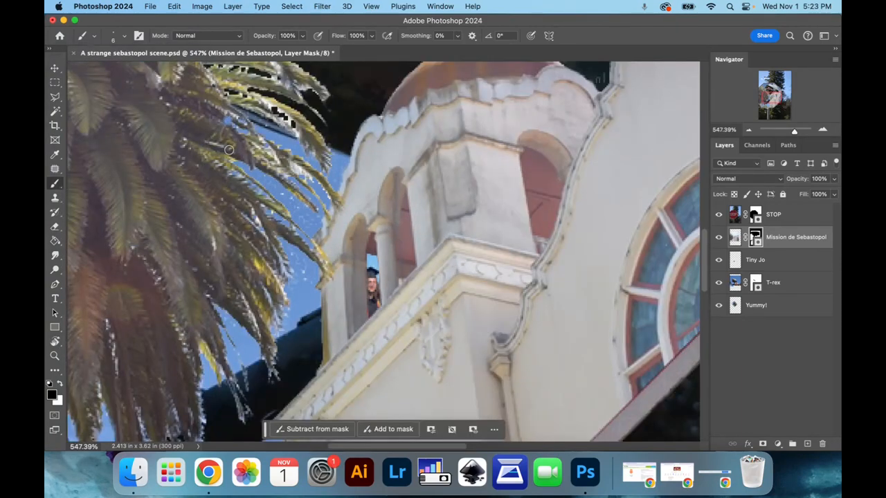
key(super+s)
drag(363, 318, 363, 306)
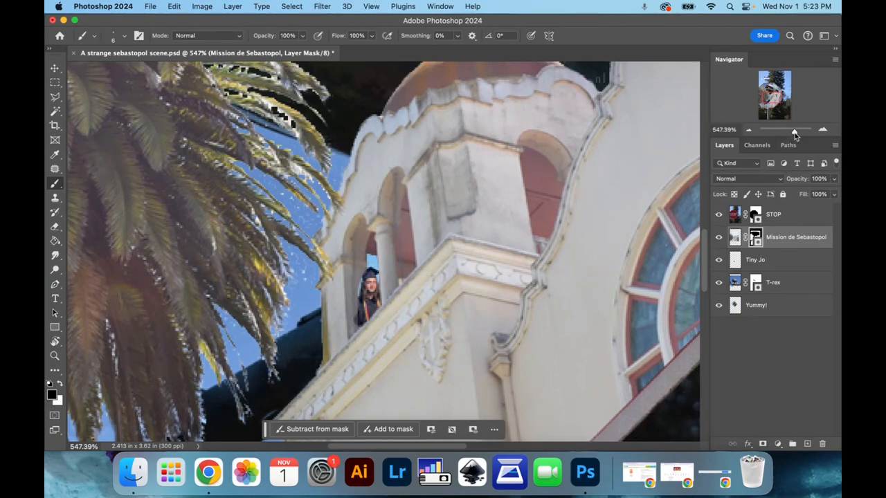
drag(794, 132, 798, 132)
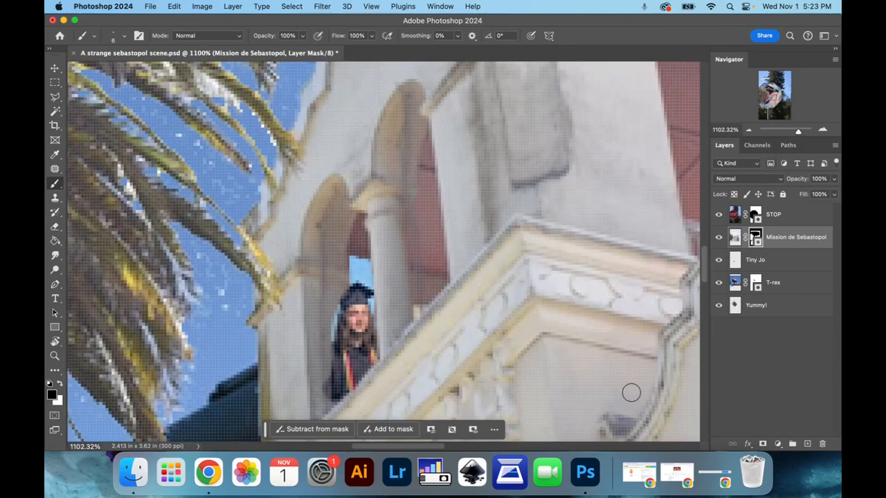
scroll(706, 275, down, 5)
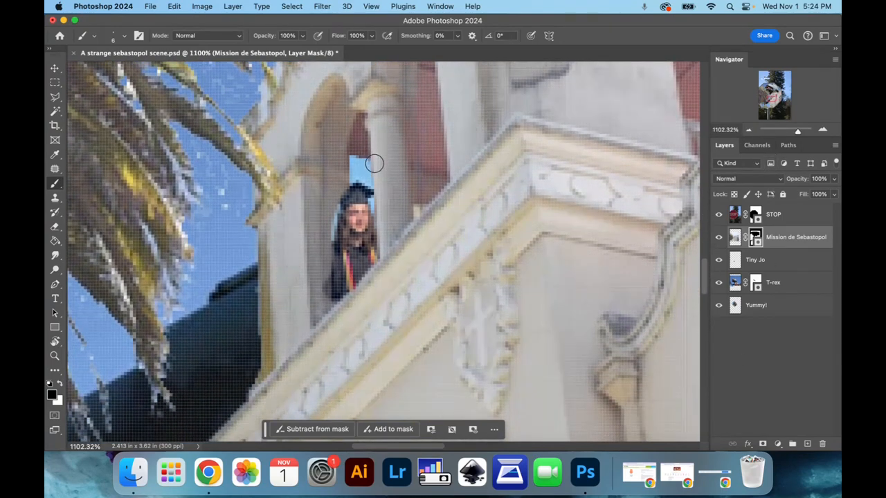
mouse_move(328, 290)
mouse_down()
mouse_move(319, 310)
mouse_move(330, 250)
mouse_move(323, 309)
mouse_move(324, 284)
mouse_up()
Paint white on the Mission de Sebastopol mask around the graduate's cap and shoulders to cover the blue sky patches.
key(x)
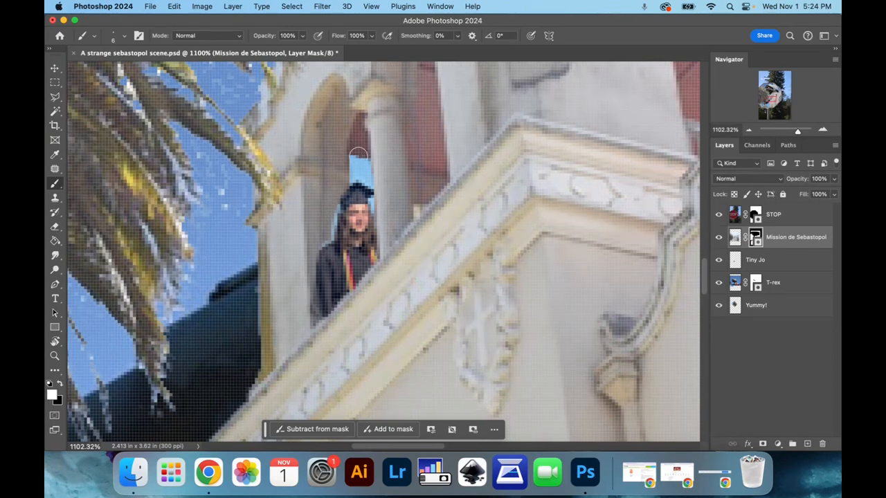
mouse_move(357, 160)
mouse_down()
mouse_move(375, 180)
mouse_move(350, 168)
mouse_move(332, 188)
mouse_move(317, 239)
mouse_up()
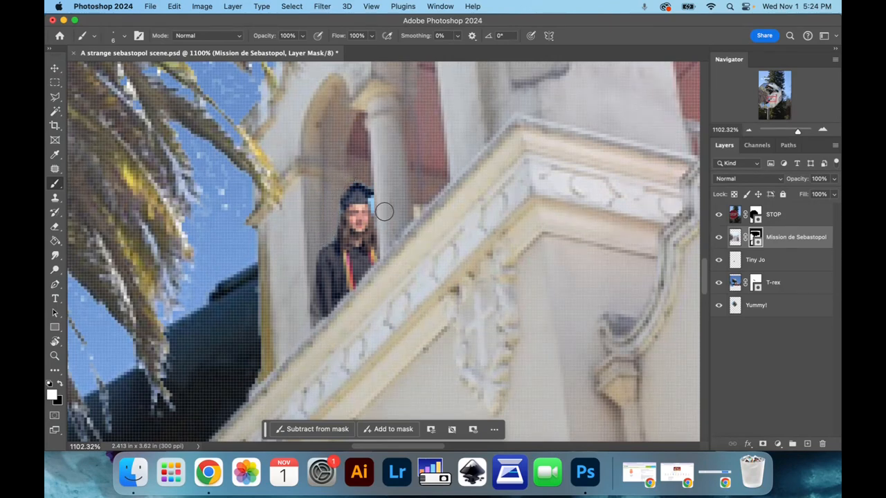
mouse_move(383, 211)
mouse_down()
mouse_move(378, 182)
mouse_move(351, 170)
mouse_move(335, 186)
mouse_up()
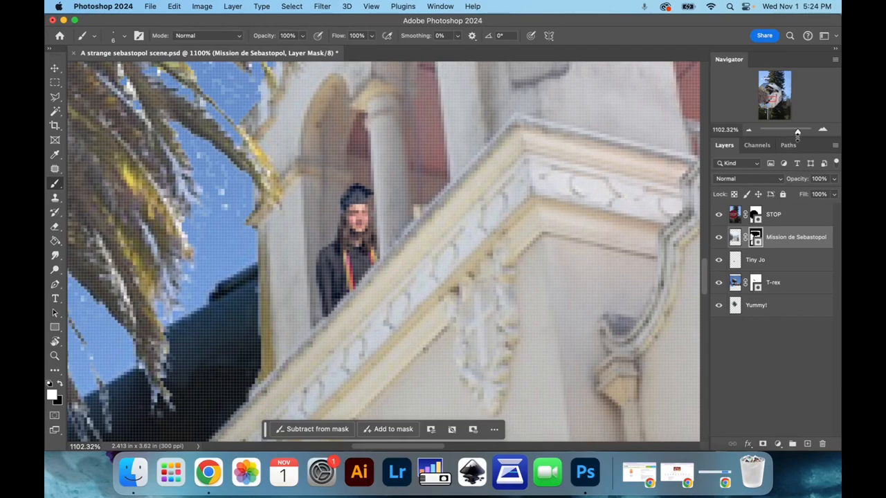
Apply a Brightness/Contrast adjustment to the Mission de Sebastopol layer image with brightness -6 and contrast 48.
drag(807, 137, 786, 136)
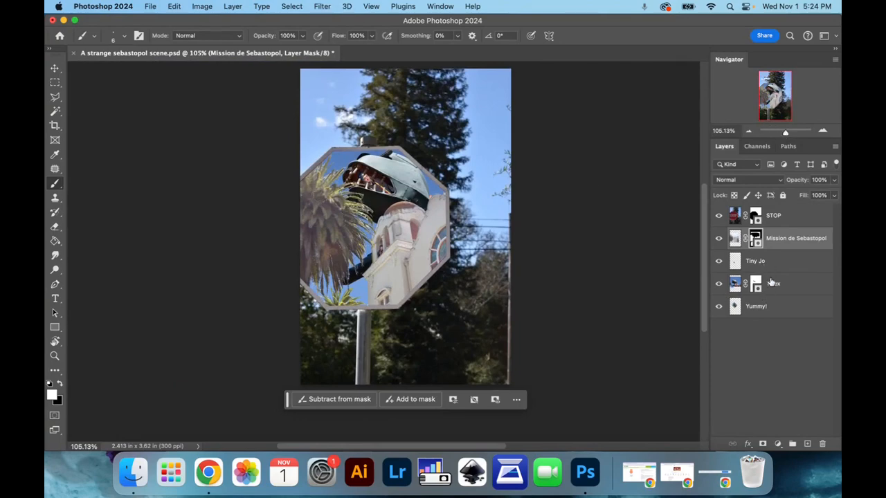
click(792, 239)
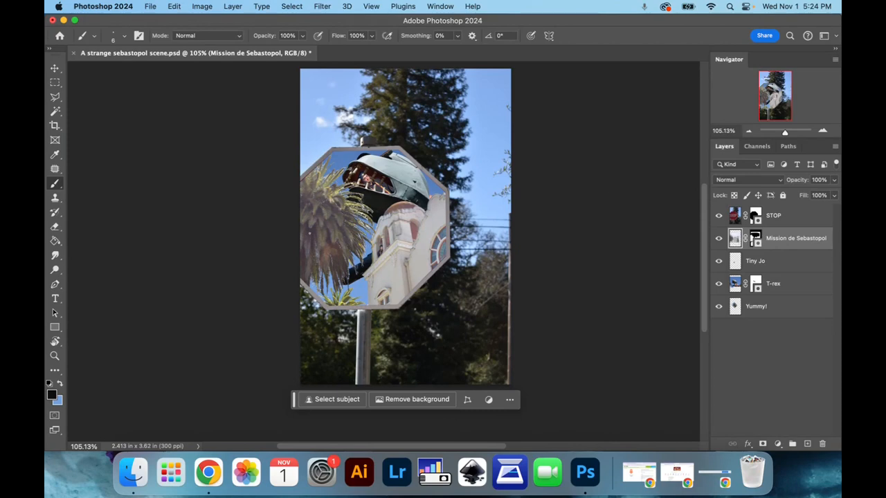
click(205, 7)
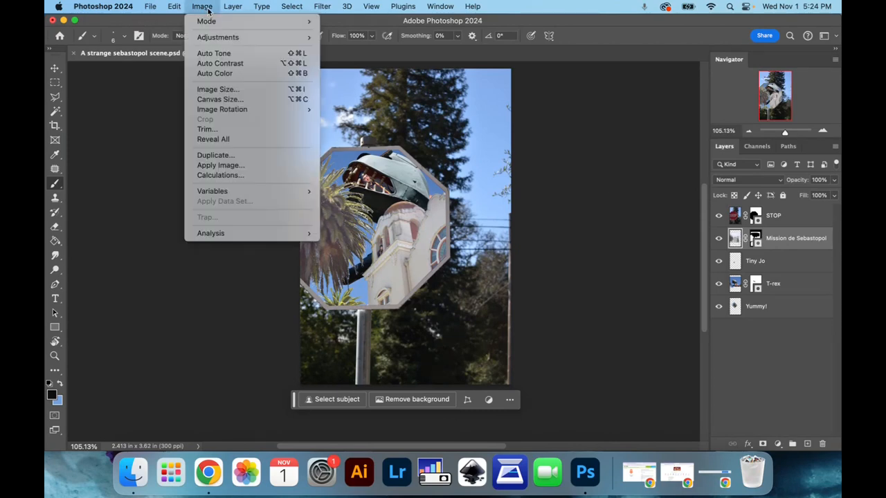
mouse_move(221, 39)
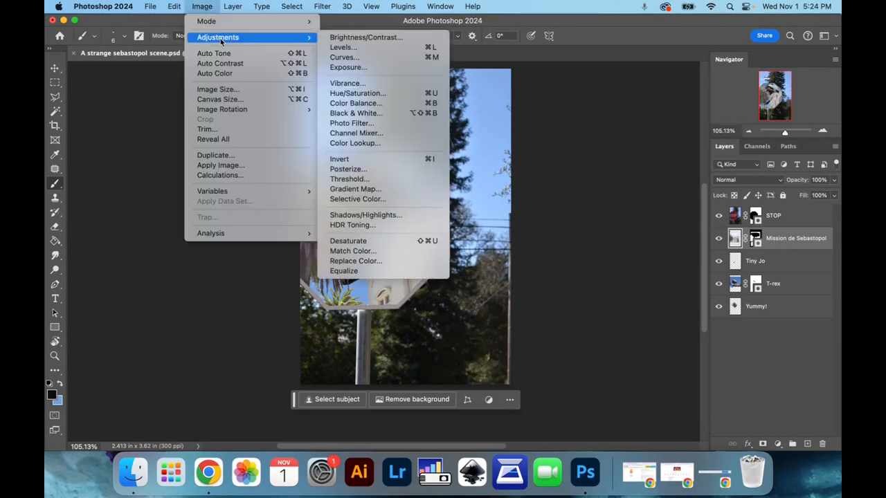
click(346, 37)
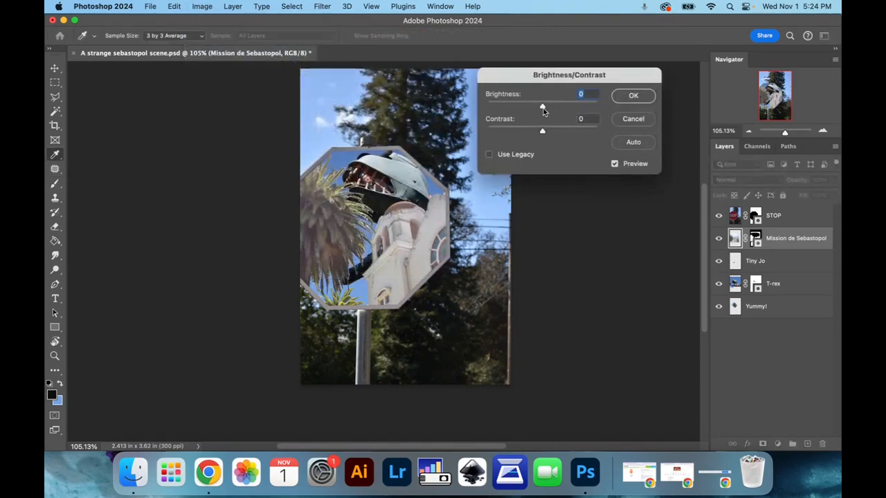
mouse_move(543, 109)
mouse_down()
mouse_move(567, 110)
mouse_move(550, 110)
mouse_move(550, 133)
mouse_move(587, 134)
mouse_move(540, 112)
mouse_up()
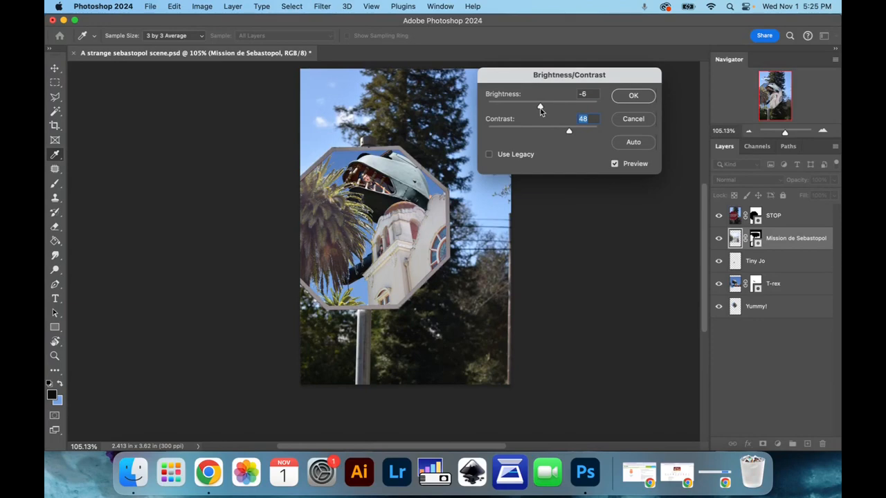
click(640, 97)
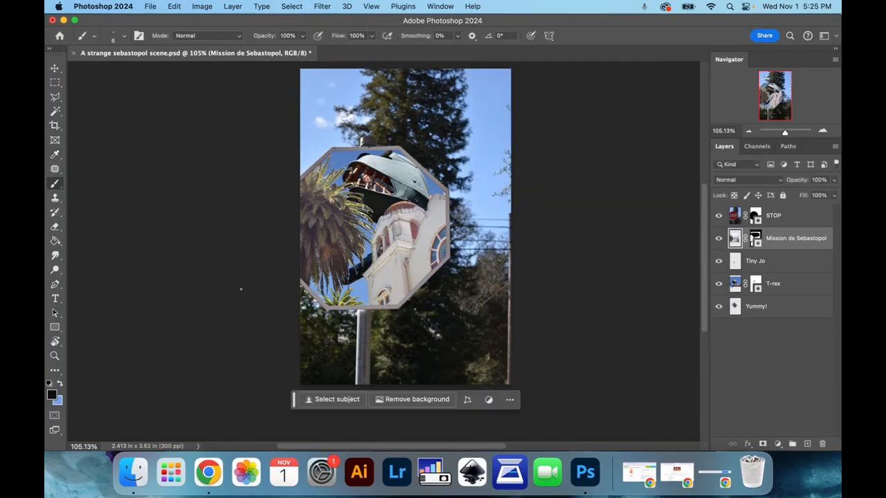